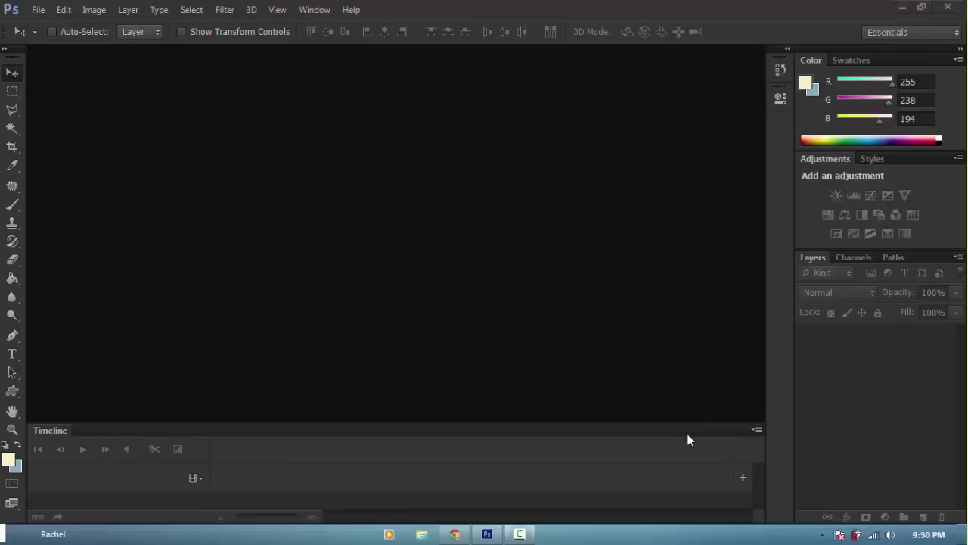
# - Drag the Timeline panel tab out of the bottom dock into its own floating window
pyautogui.moveTo(689, 437); pyautogui.dragTo(401, 241)
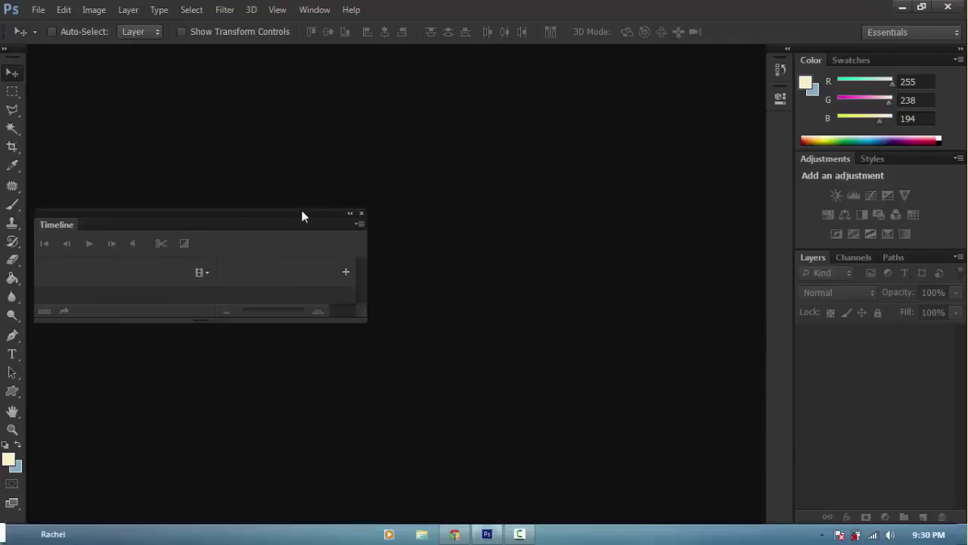
# - Close the floating Timeline and group the Styles panel with Color and Swatches
pyautogui.click(361, 214)
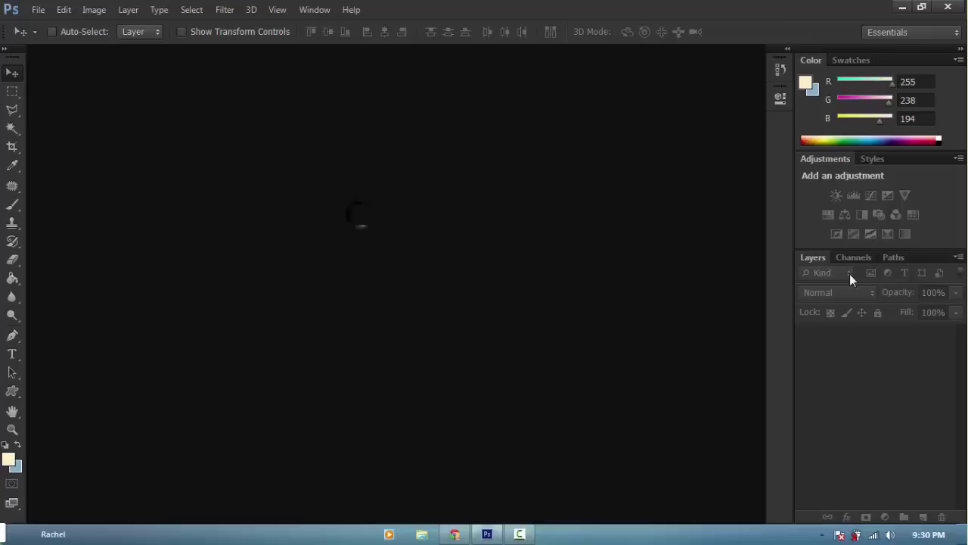
pyautogui.moveTo(817, 258); pyautogui.dragTo(901, 258)
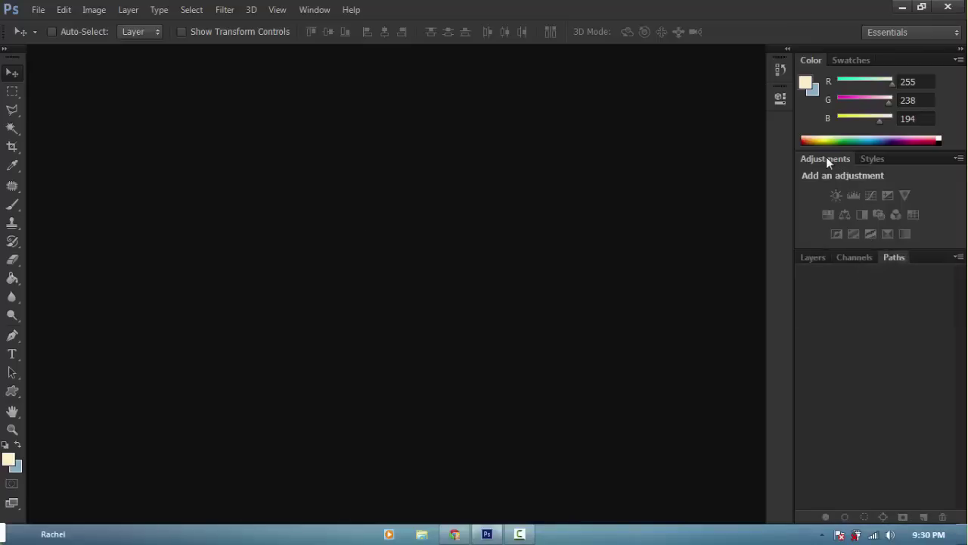
pyautogui.moveTo(827, 156); pyautogui.dragTo(892, 57)
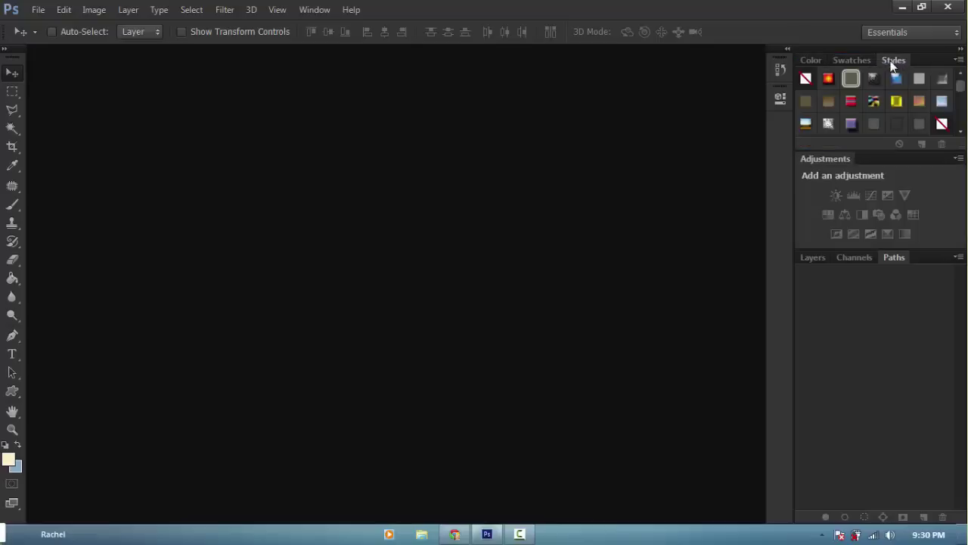
pyautogui.click(849, 61)
pyautogui.click(810, 62)
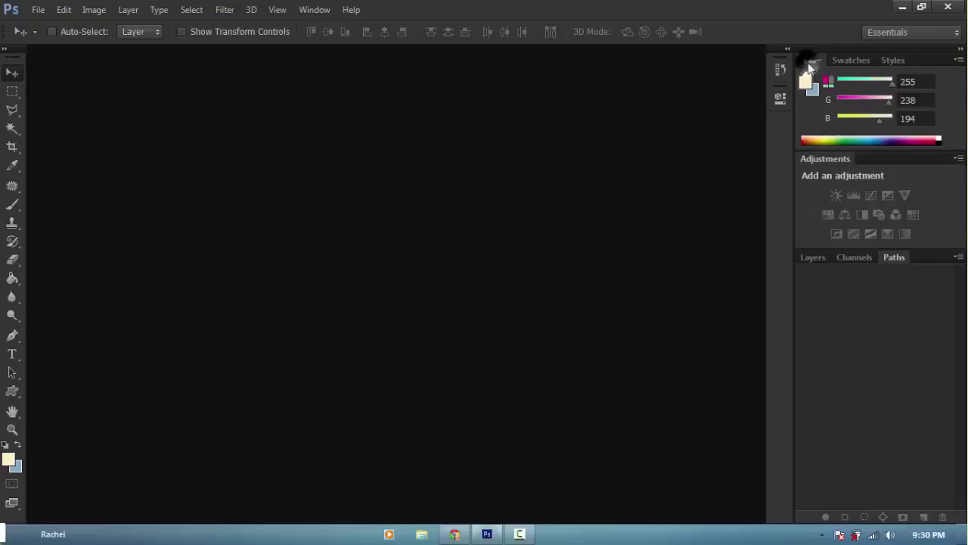
# - Collapse the Adjustments panel into the icon dock and check the iconised Adjustments and Properties panels
pyautogui.moveTo(830, 160); pyautogui.dragTo(781, 128)
pyautogui.click(781, 129)
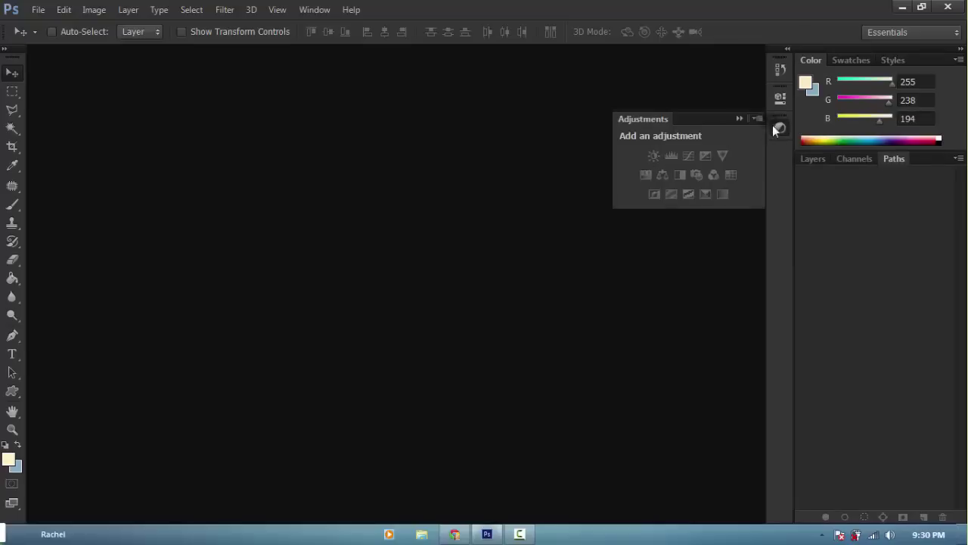
pyautogui.click(781, 97)
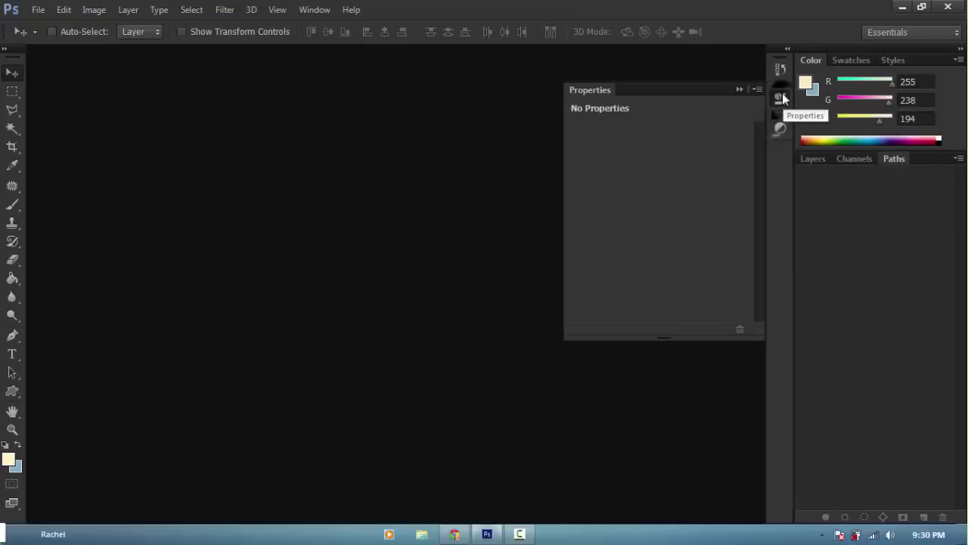
pyautogui.click(783, 98)
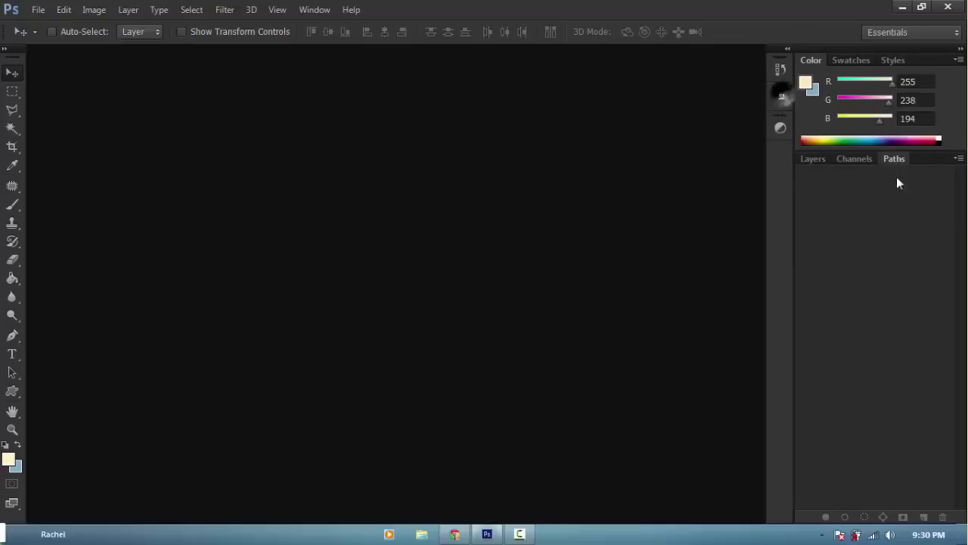
pyautogui.click(842, 156)
pyautogui.click(807, 159)
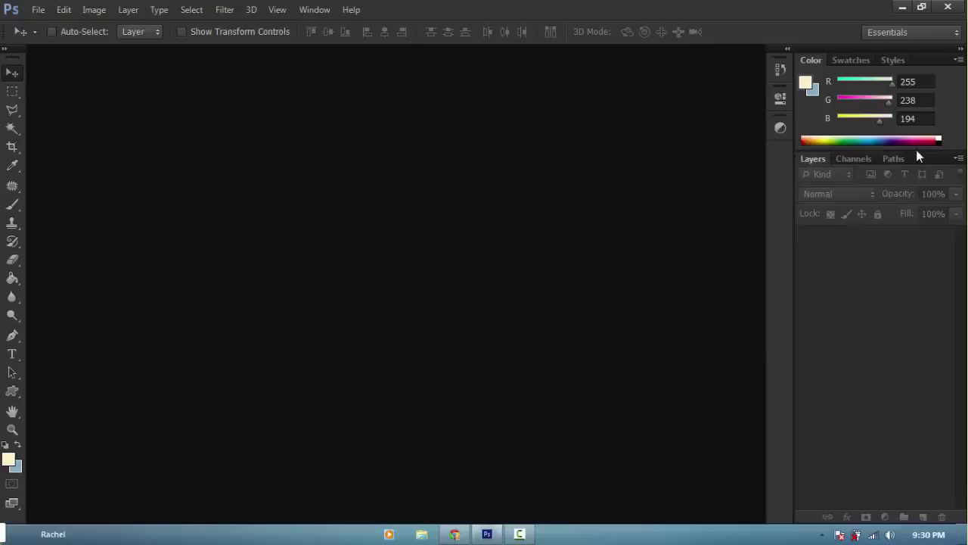
pyautogui.click(863, 61)
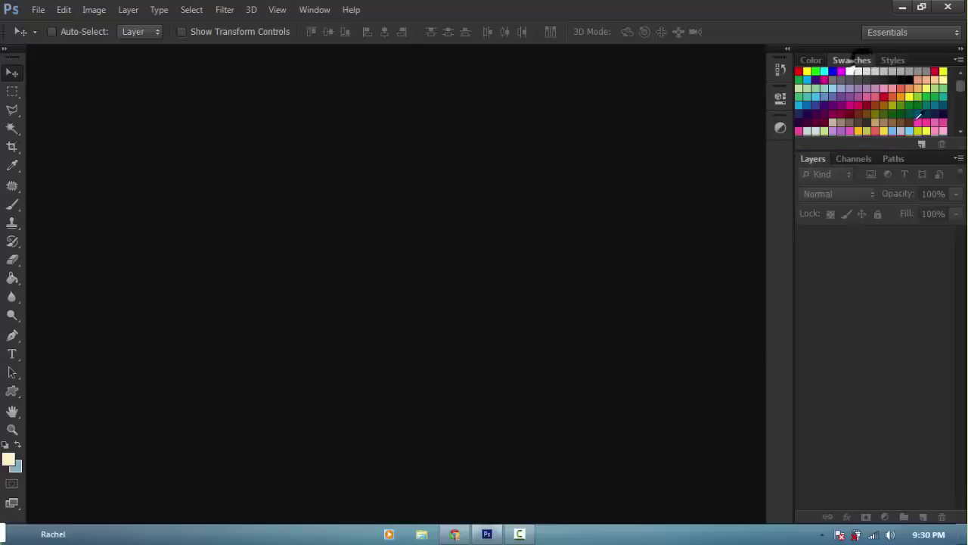
# - Make the Swatches/Styles group taller, then trim it slightly so Layers keeps enough room
pyautogui.moveTo(927, 151); pyautogui.dragTo(931, 285)
pyautogui.click(893, 61)
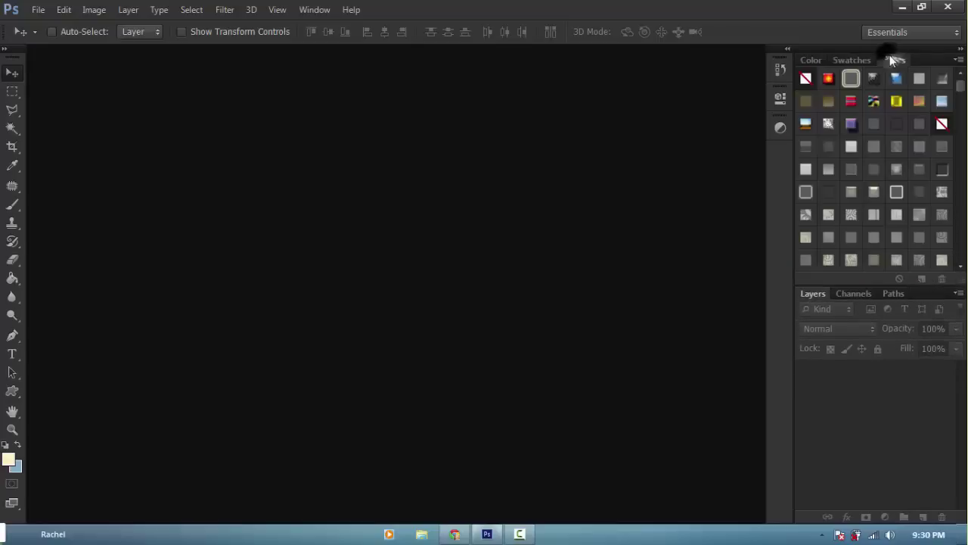
pyautogui.moveTo(961, 87); pyautogui.dragTo(963, 234)
pyautogui.moveTo(959, 96); pyautogui.dragTo(959, 83)
pyautogui.click(848, 60)
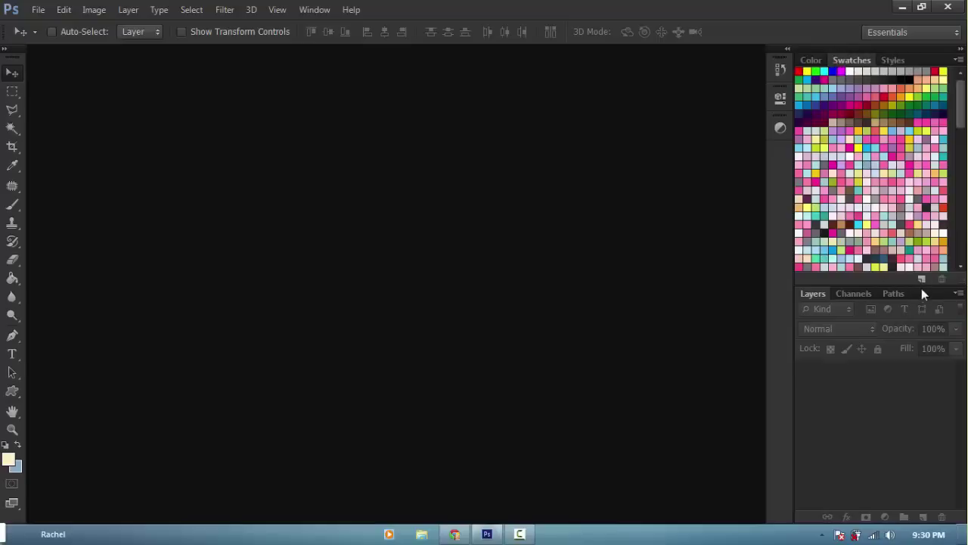
pyautogui.moveTo(921, 285); pyautogui.dragTo(915, 268)
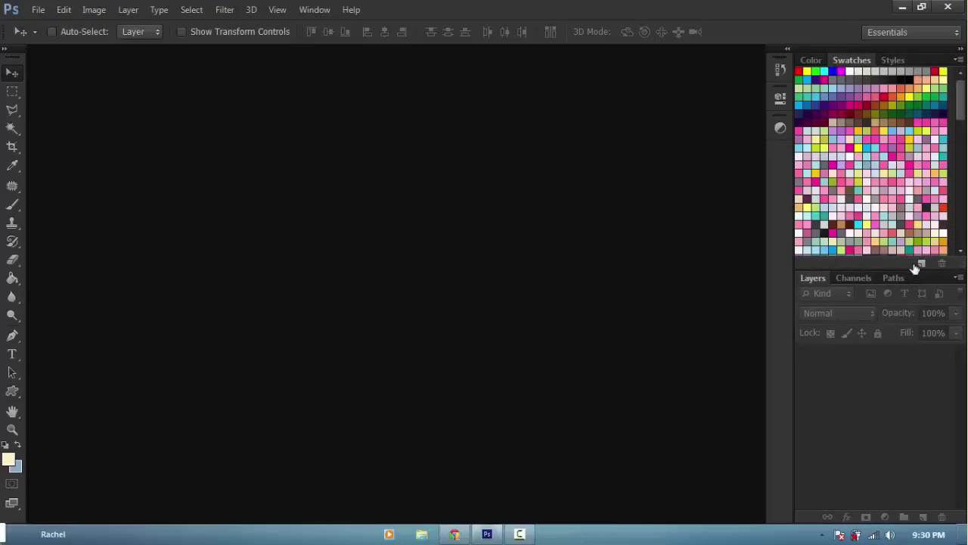
pyautogui.click(894, 60)
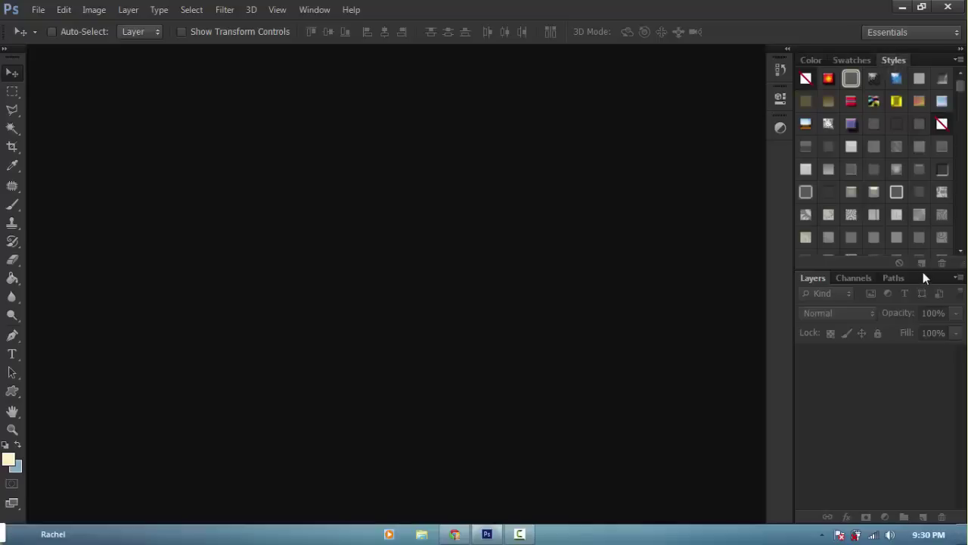
pyautogui.moveTo(918, 271); pyautogui.dragTo(918, 267)
pyautogui.click(861, 64)
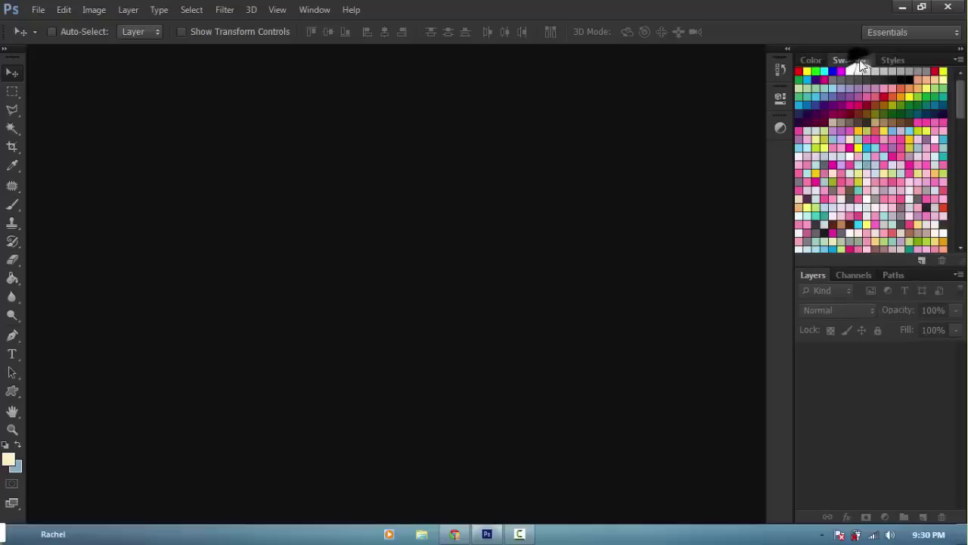
# - Open Measurement Log, Channels and Character from the Window menu, collapsing Character/Paragraph to an icon
pyautogui.click(314, 10)
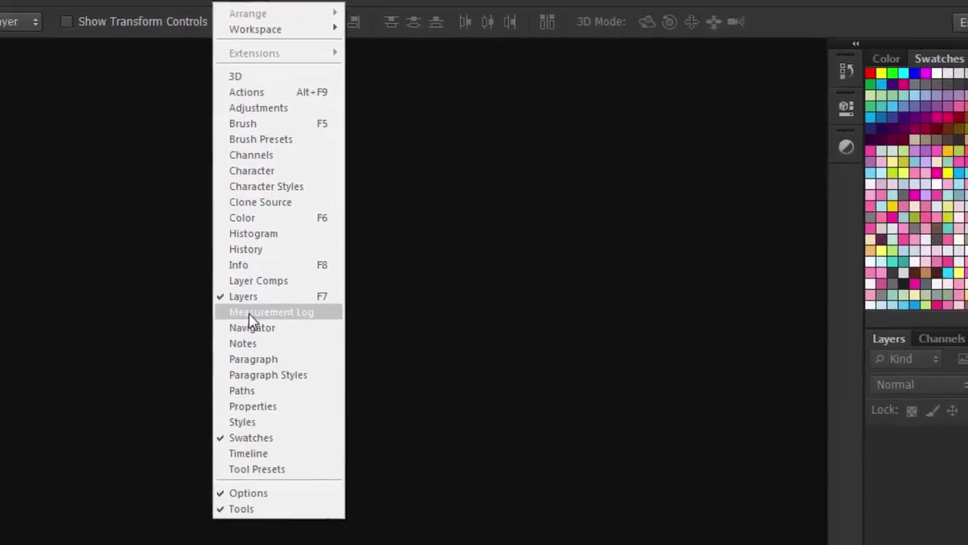
pyautogui.click(249, 313)
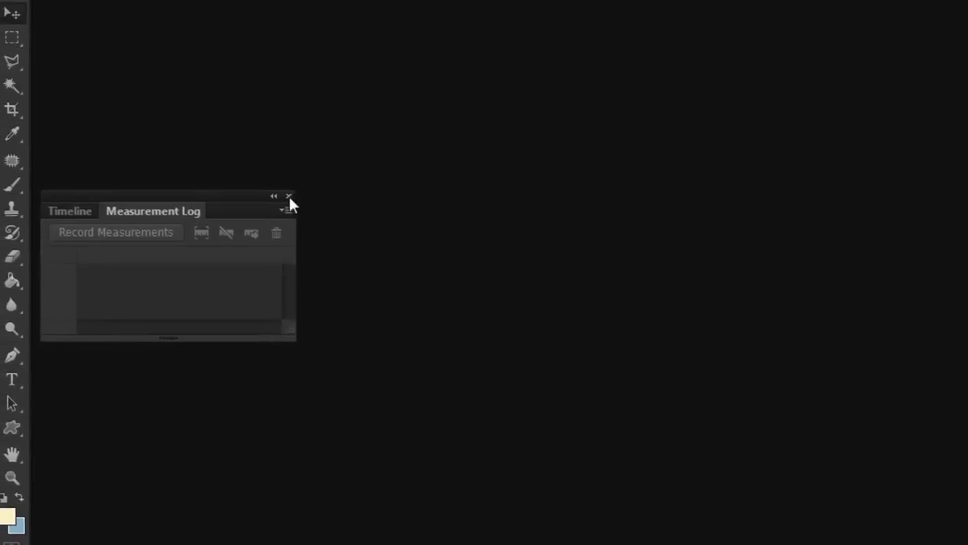
pyautogui.click(293, 193)
pyautogui.click(295, 12)
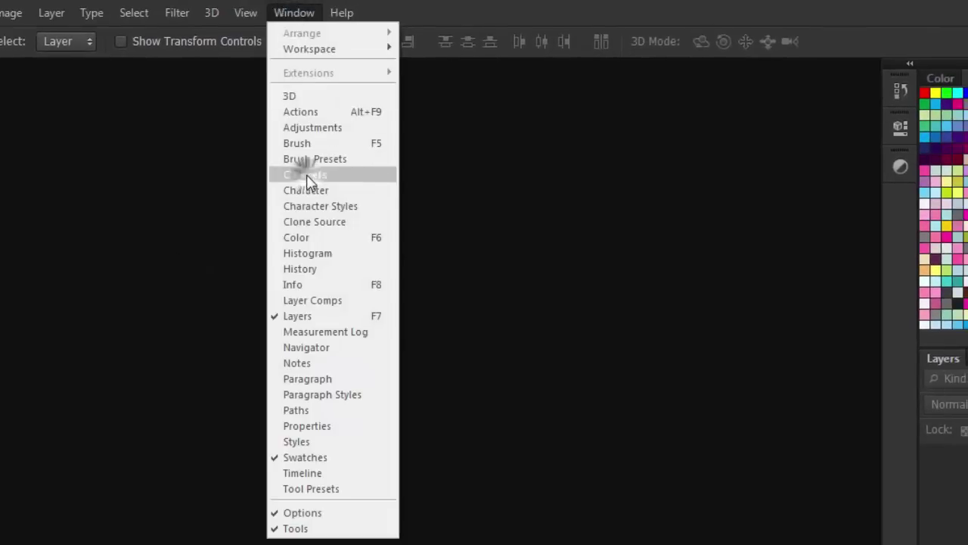
pyautogui.click(305, 175)
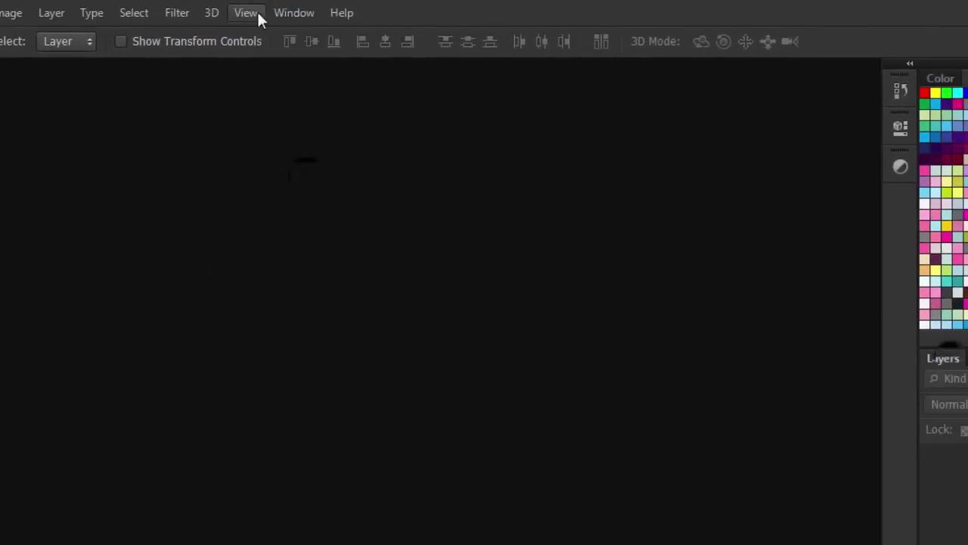
pyautogui.click(293, 12)
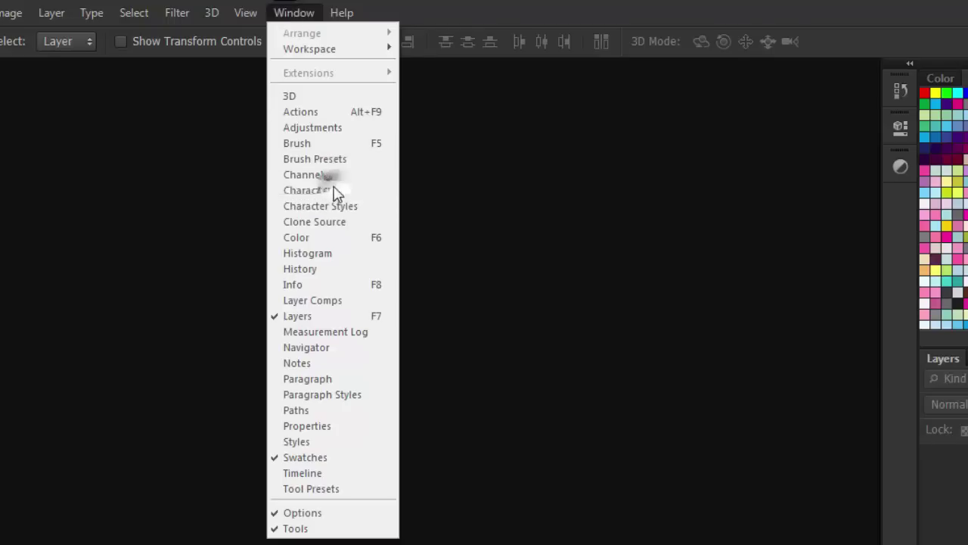
pyautogui.click(335, 192)
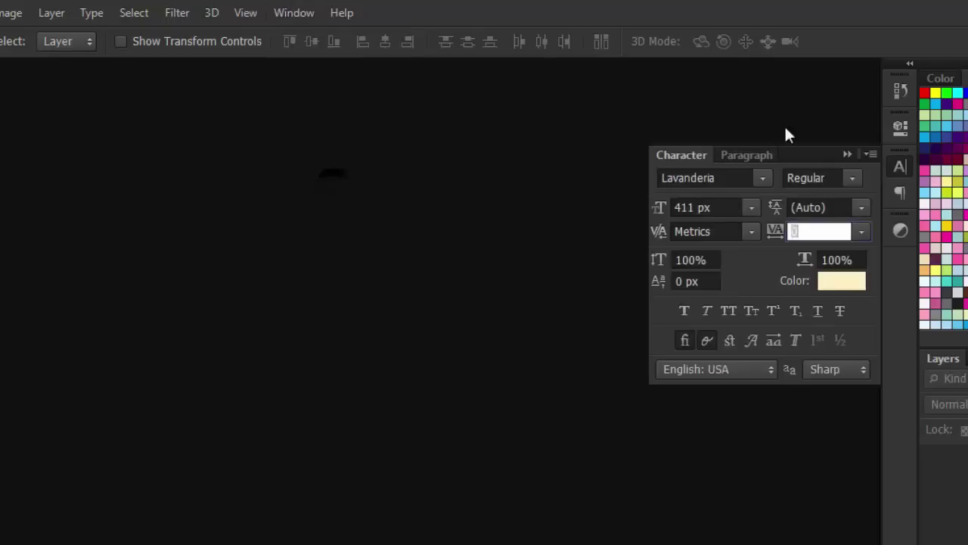
pyautogui.click(847, 152)
pyautogui.click(295, 13)
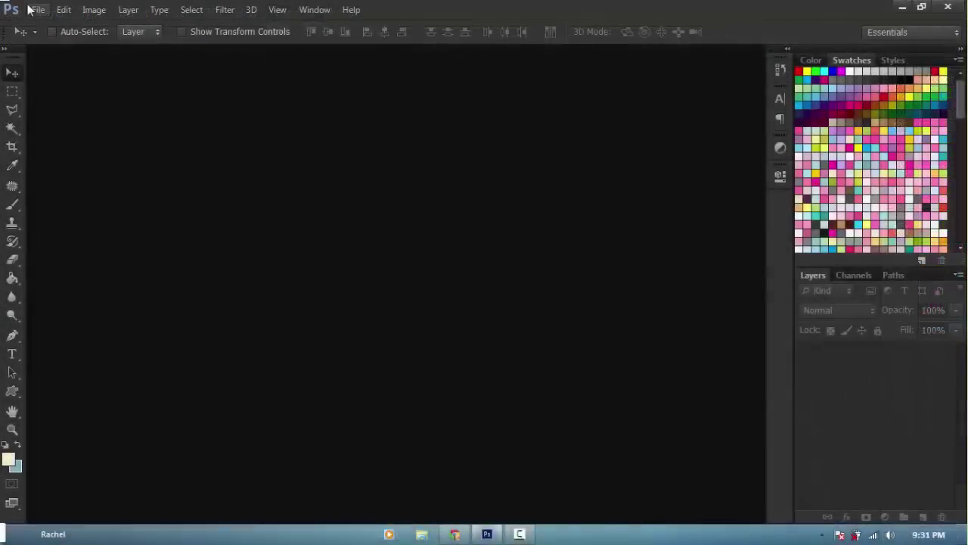
# - Create an 800×800 Untitled-1 document using the +Blend Tutorial preset
pyautogui.click(35, 11)
pyautogui.click(442, 164)
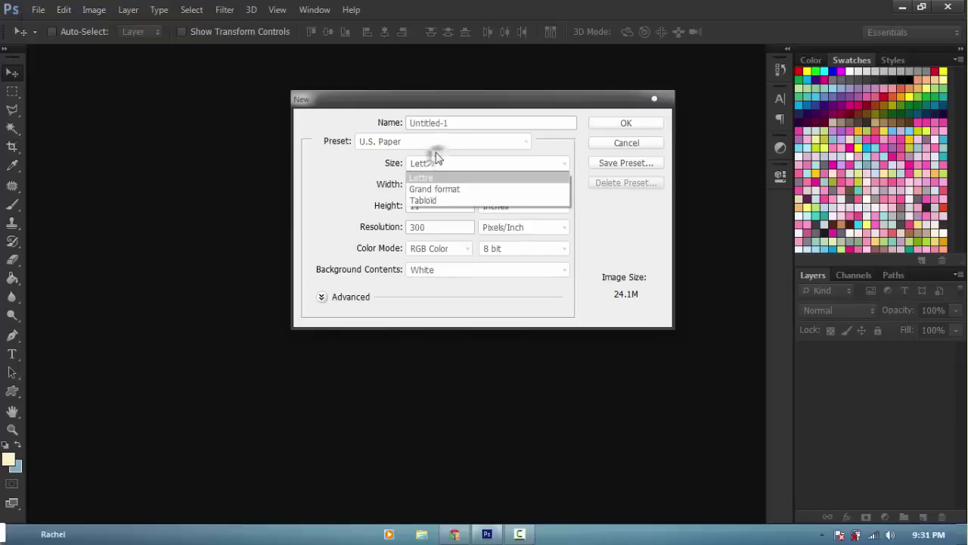
pyautogui.click(435, 162)
pyautogui.click(432, 144)
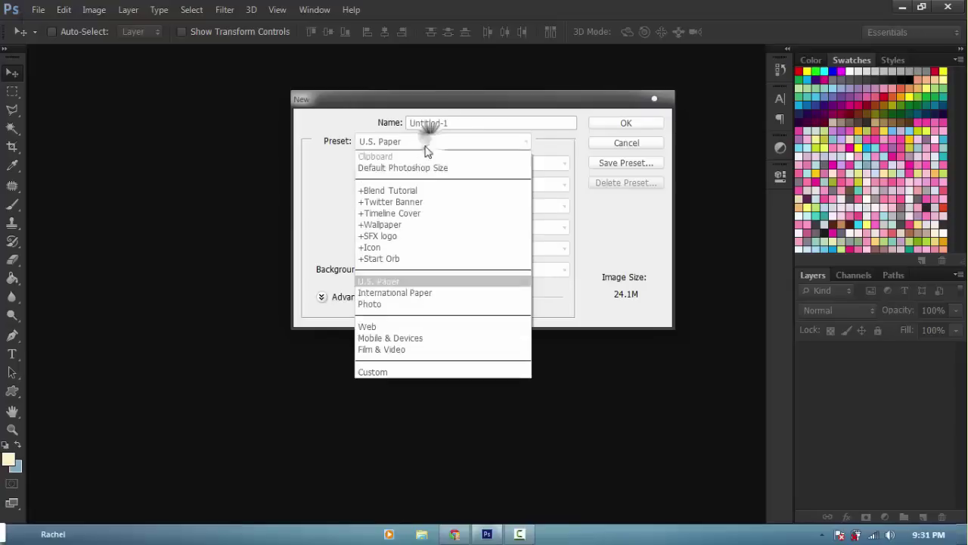
pyautogui.click(400, 190)
pyautogui.click(595, 126)
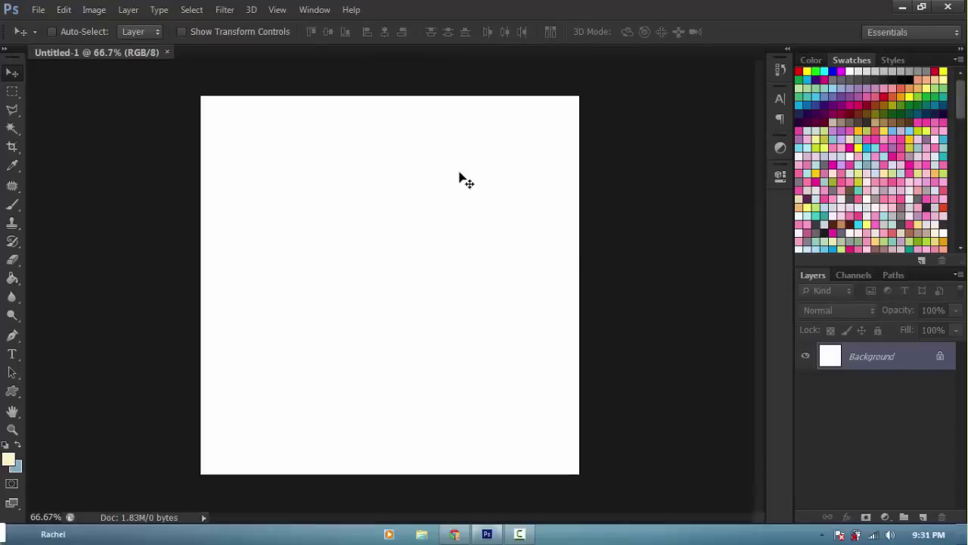
# - Cycle the pasteboard through Black, Dark Gray, Medium Gray, Light Gray and the custom pink
pyautogui.rightClick(669, 191)
pyautogui.click(676, 213)
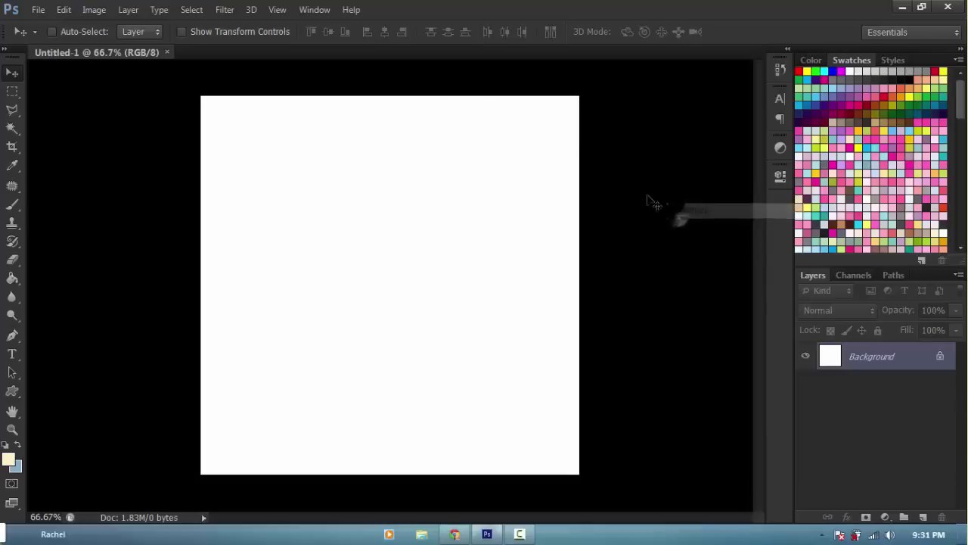
pyautogui.rightClick(633, 189)
pyautogui.click(655, 227)
pyautogui.rightClick(632, 199)
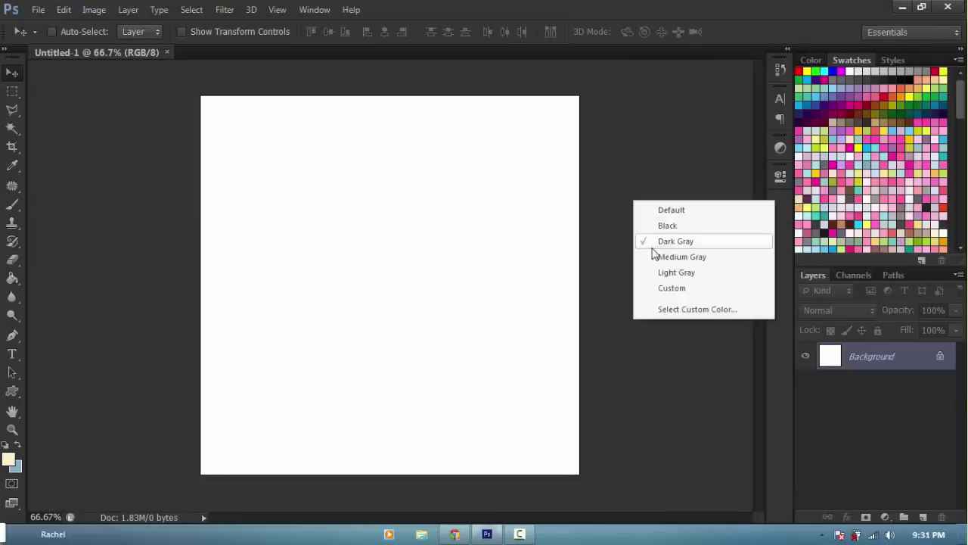
pyautogui.click(655, 255)
pyautogui.rightClick(628, 216)
pyautogui.click(655, 286)
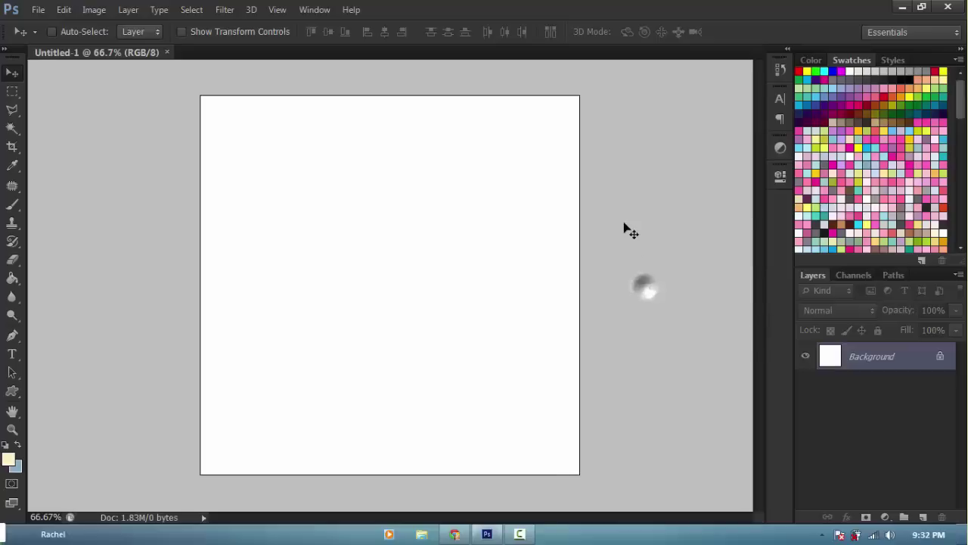
pyautogui.rightClick(626, 225)
pyautogui.click(645, 317)
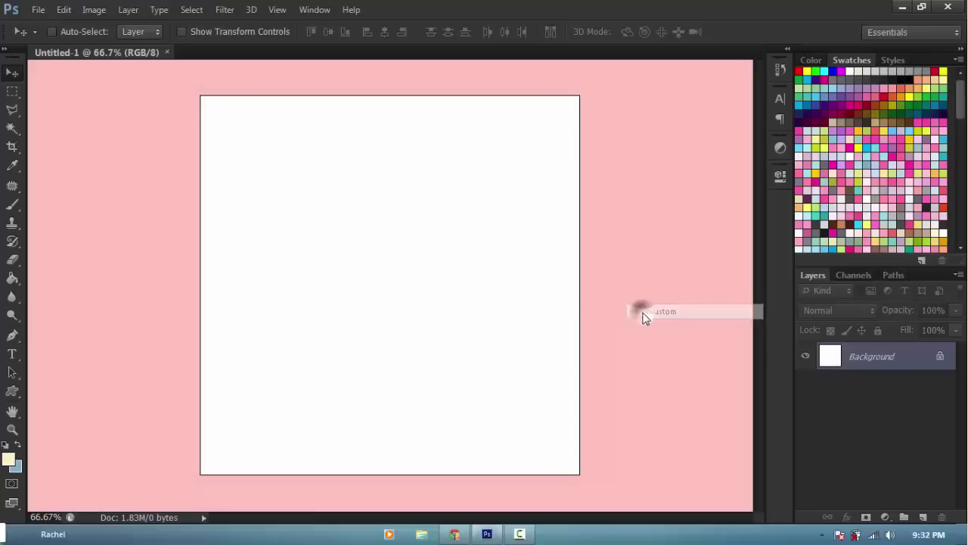
# - Set a custom teal pasteboard colour, then replace it with a pale cyan
pyautogui.rightClick(625, 260)
pyautogui.click(729, 369)
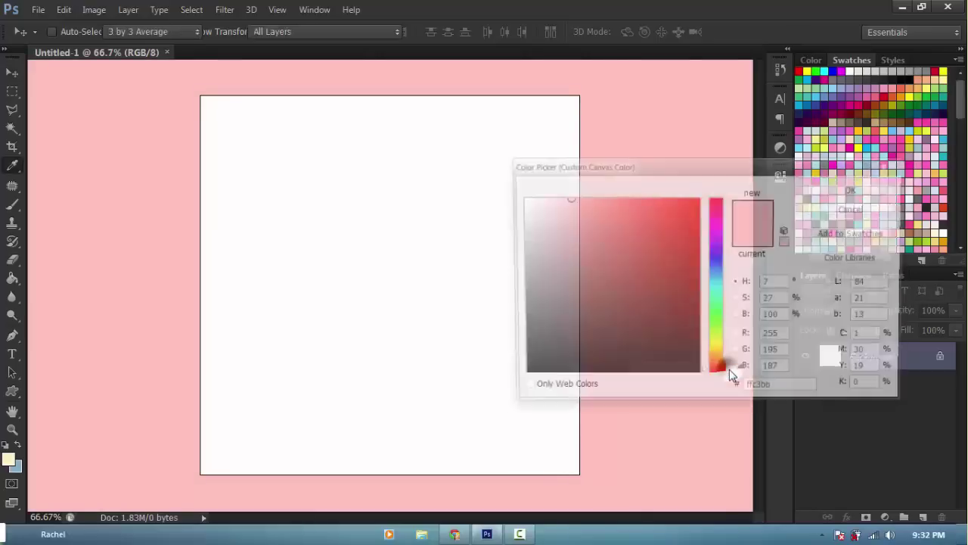
pyautogui.moveTo(812, 170); pyautogui.dragTo(687, 104)
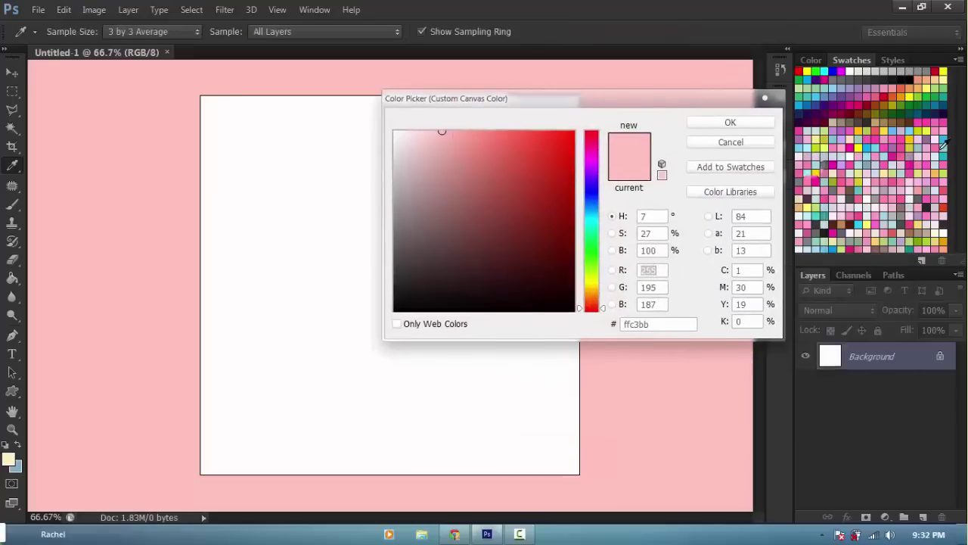
pyautogui.click(934, 146)
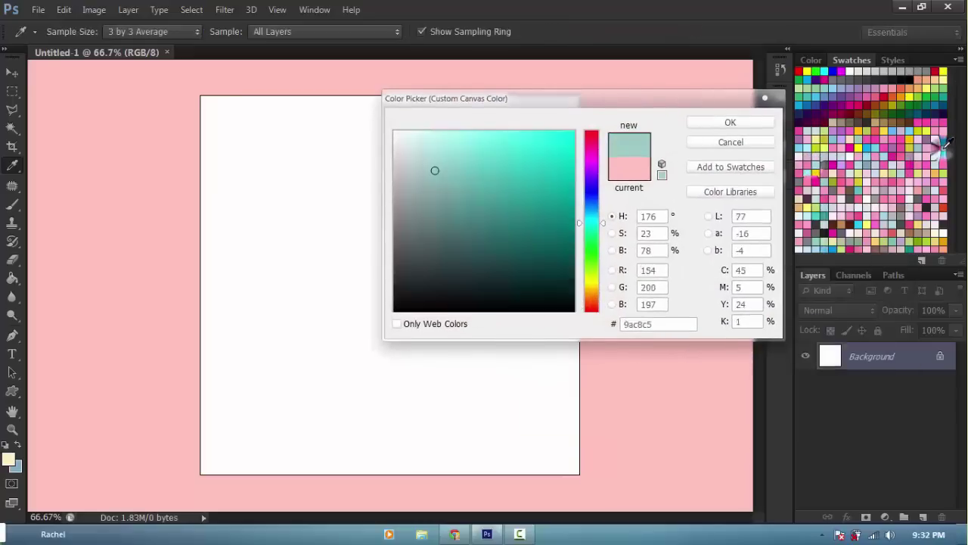
pyautogui.click(740, 125)
pyautogui.rightClick(612, 226)
pyautogui.click(627, 338)
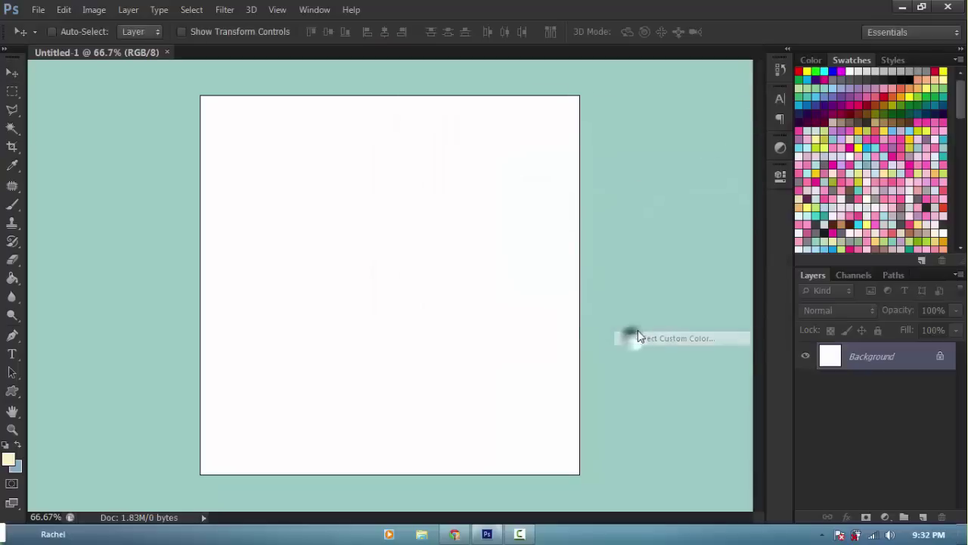
pyautogui.click(412, 136)
pyautogui.click(438, 131)
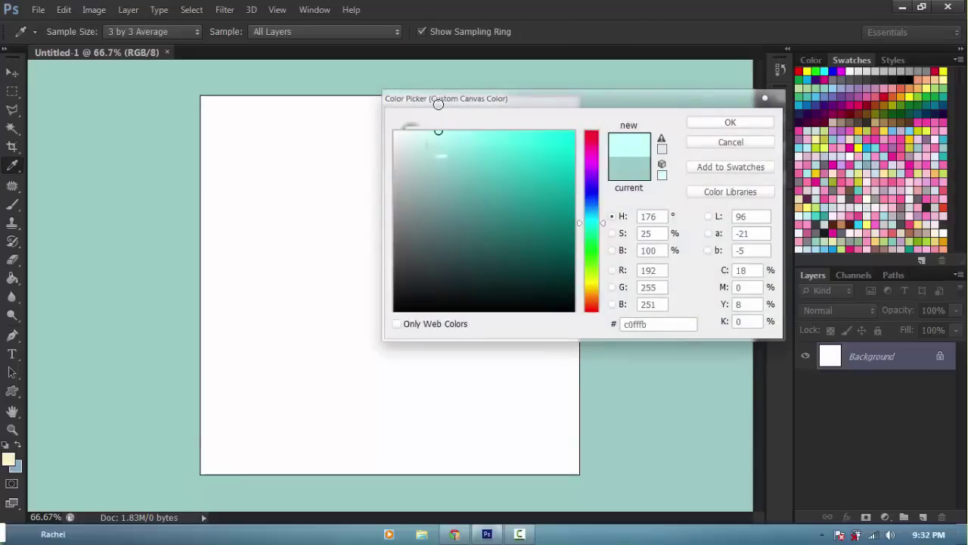
pyautogui.click(748, 127)
# - Try a stronger cyan and then a dark teal as the custom pasteboard colour
pyautogui.rightClick(640, 224)
pyautogui.click(648, 330)
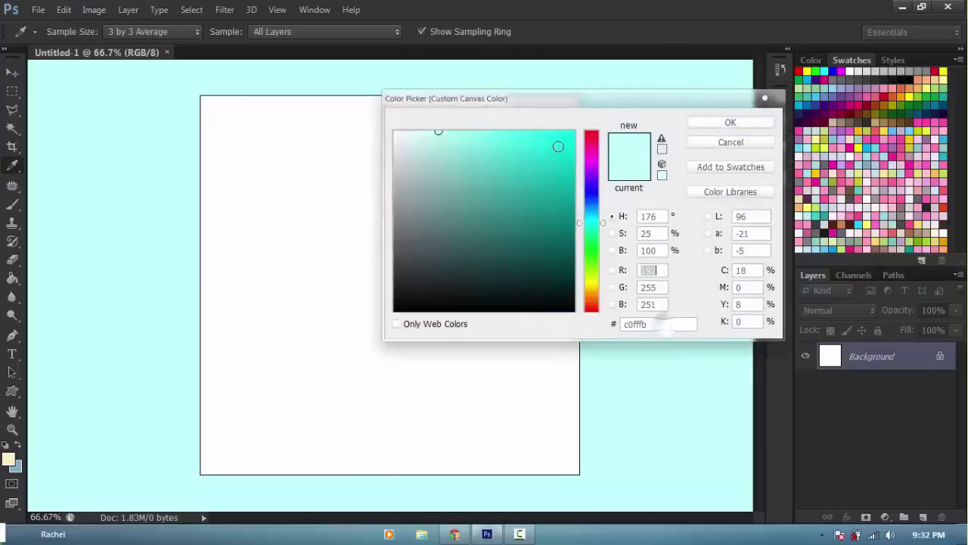
pyautogui.click(559, 137)
pyautogui.click(707, 124)
pyautogui.rightClick(664, 258)
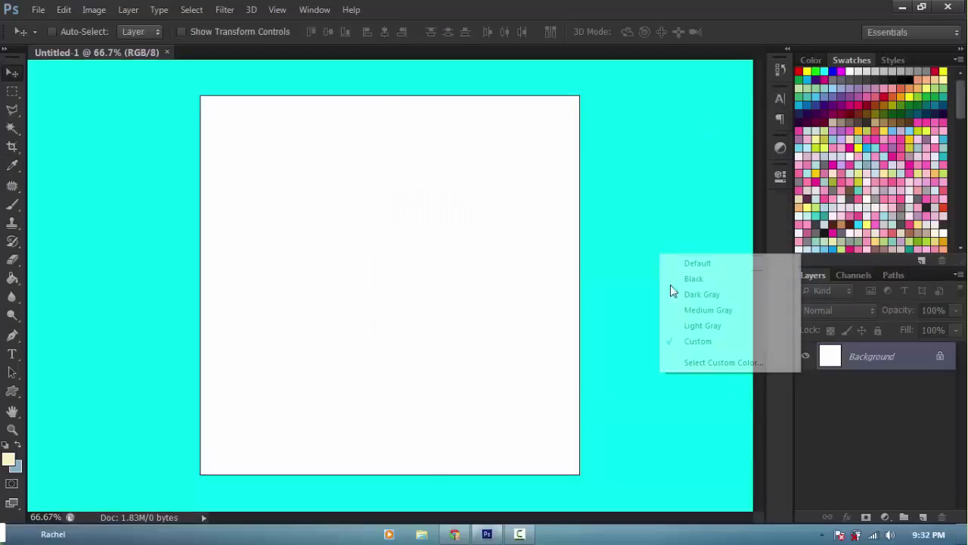
pyautogui.click(687, 363)
pyautogui.click(555, 245)
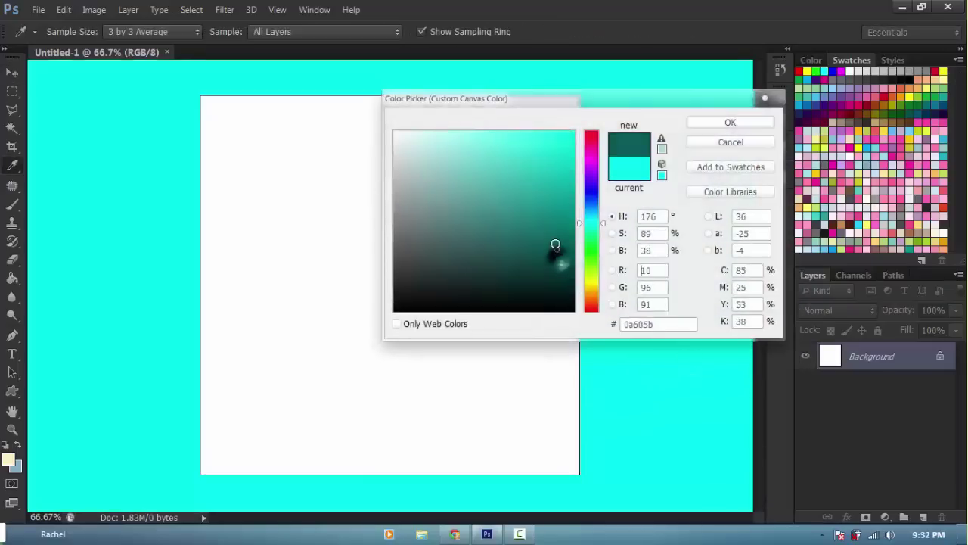
pyautogui.click(729, 122)
# - Settle on a lighter teal (93c8c5) as the custom pasteboard colour
pyautogui.rightClick(661, 307)
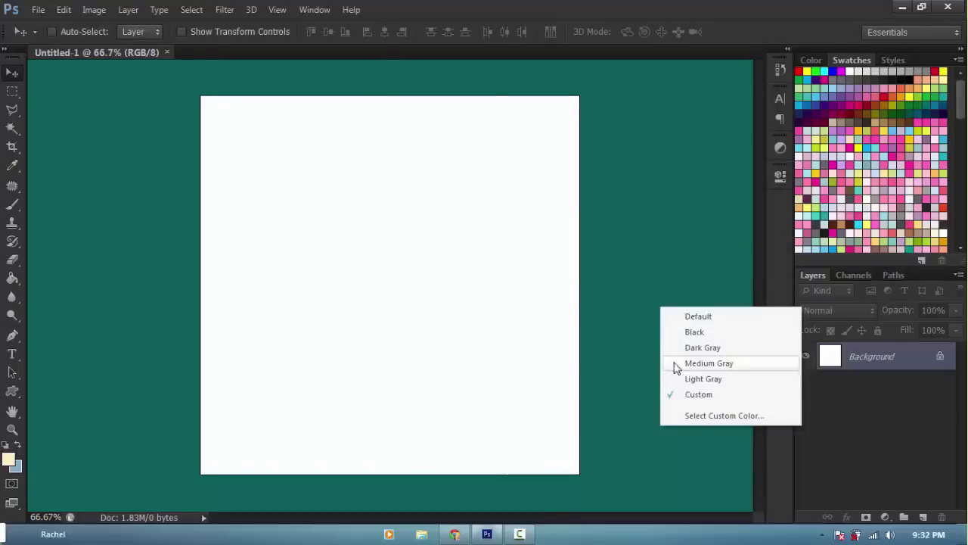
pyautogui.click(688, 415)
pyautogui.click(470, 177)
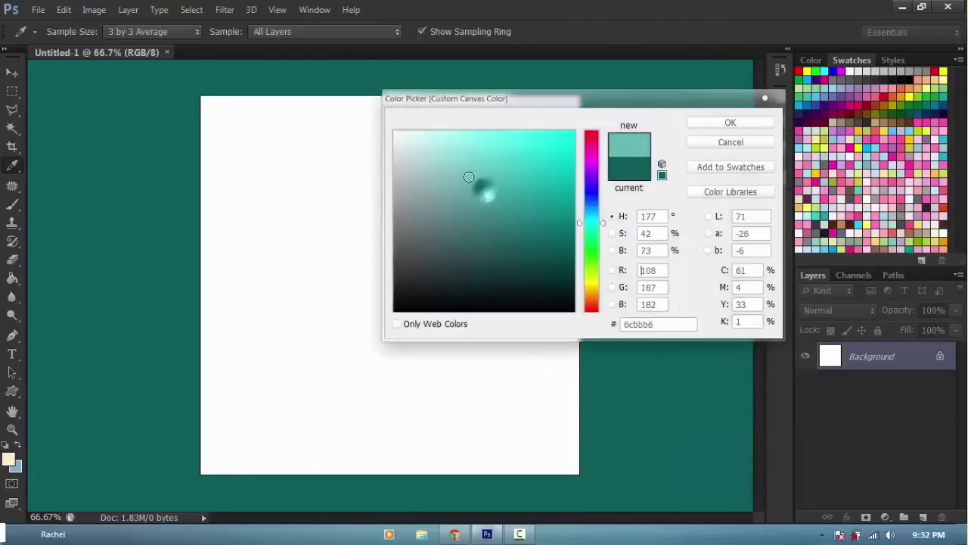
pyautogui.click(462, 166)
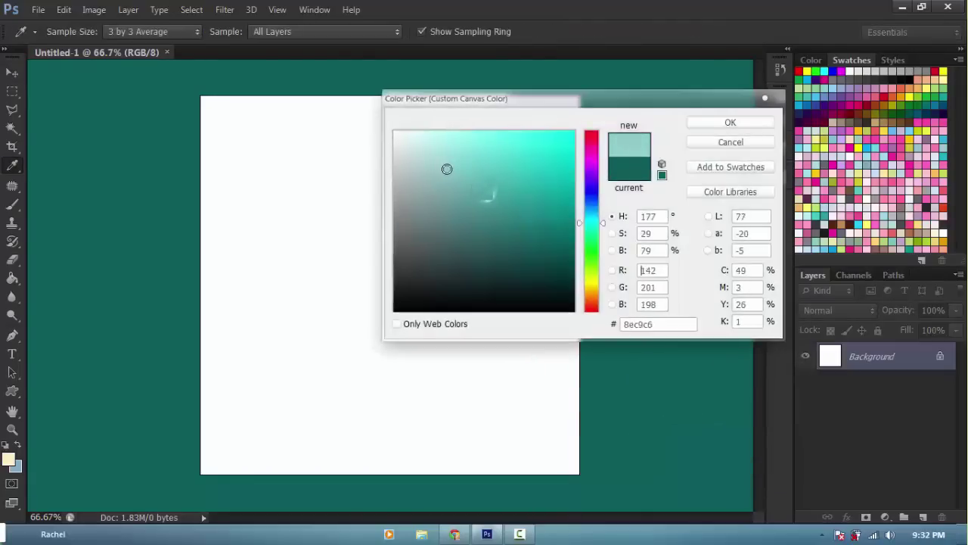
pyautogui.click(442, 169)
pyautogui.click(730, 122)
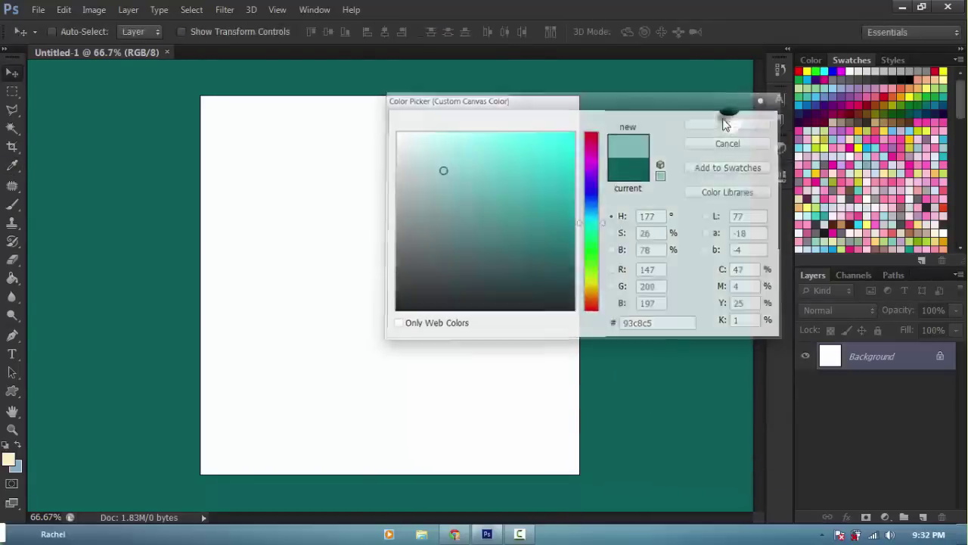
# - Select the Type tool and browse the font list and the Layer and Type menus
pyautogui.click(12, 353)
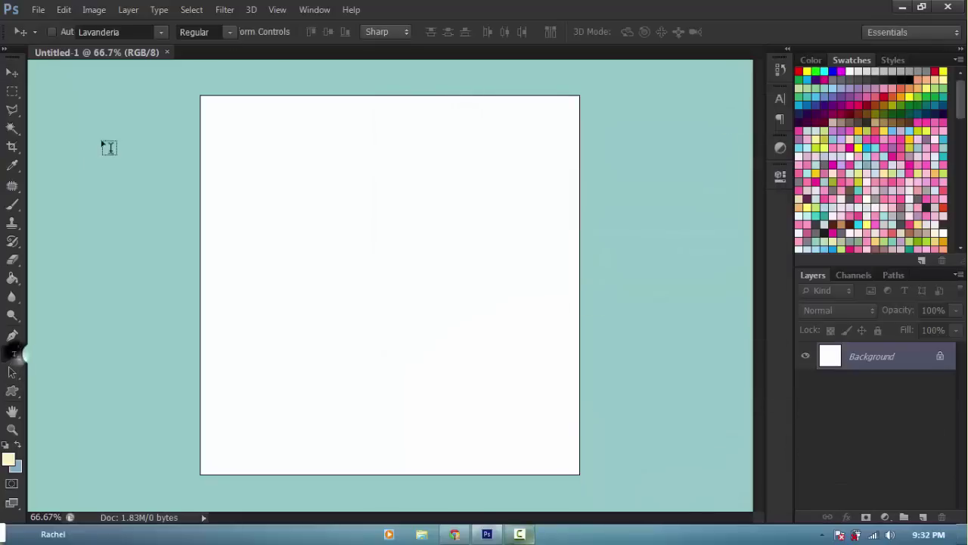
pyautogui.click(161, 33)
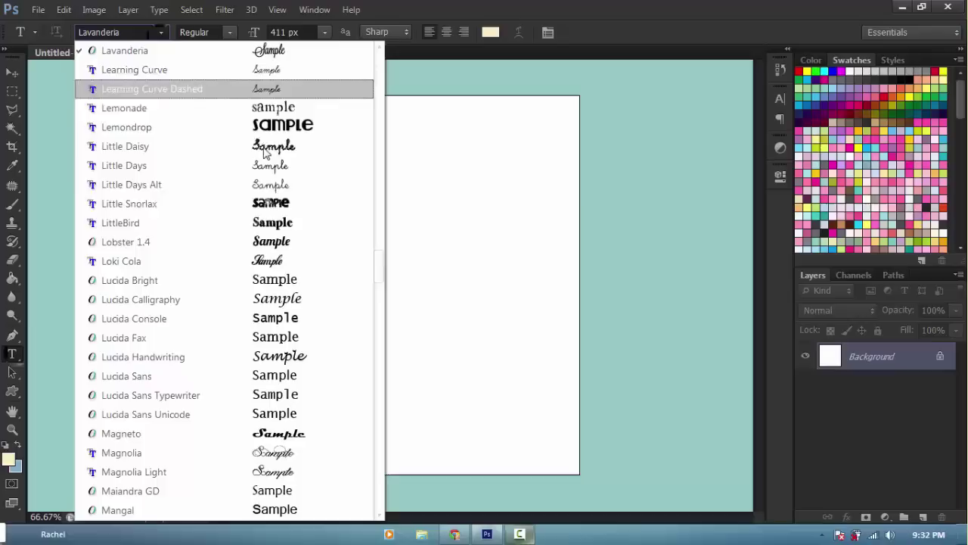
pyautogui.click(161, 33)
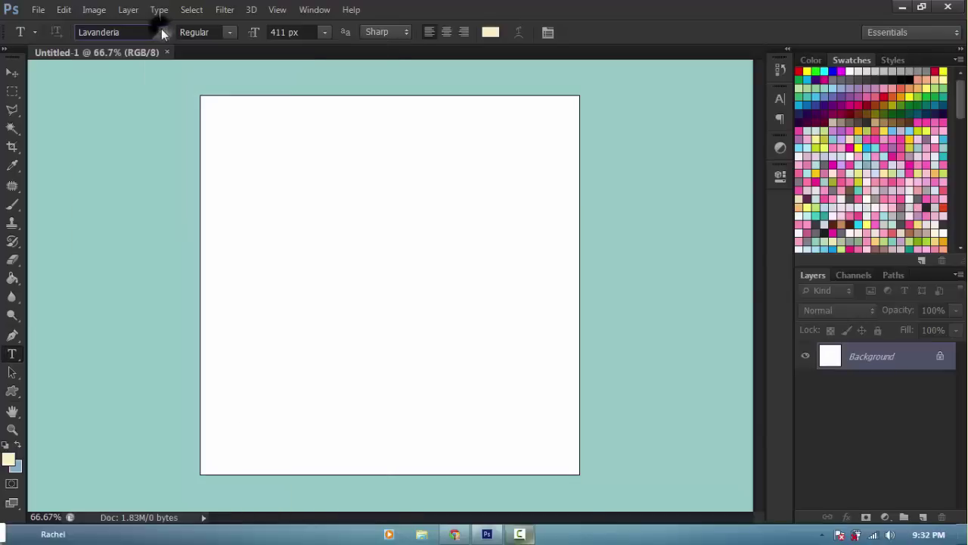
pyautogui.click(129, 11)
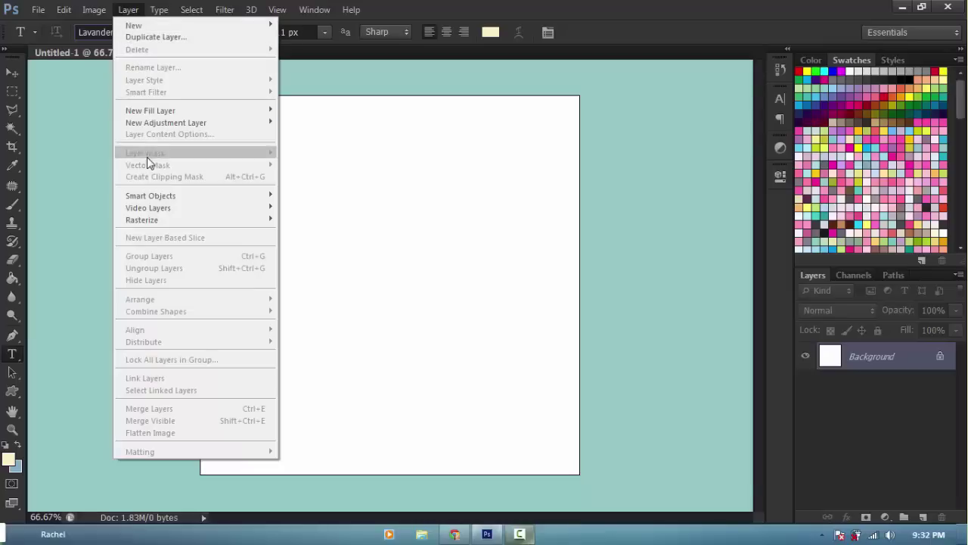
pyautogui.click(136, 9)
pyautogui.click(160, 10)
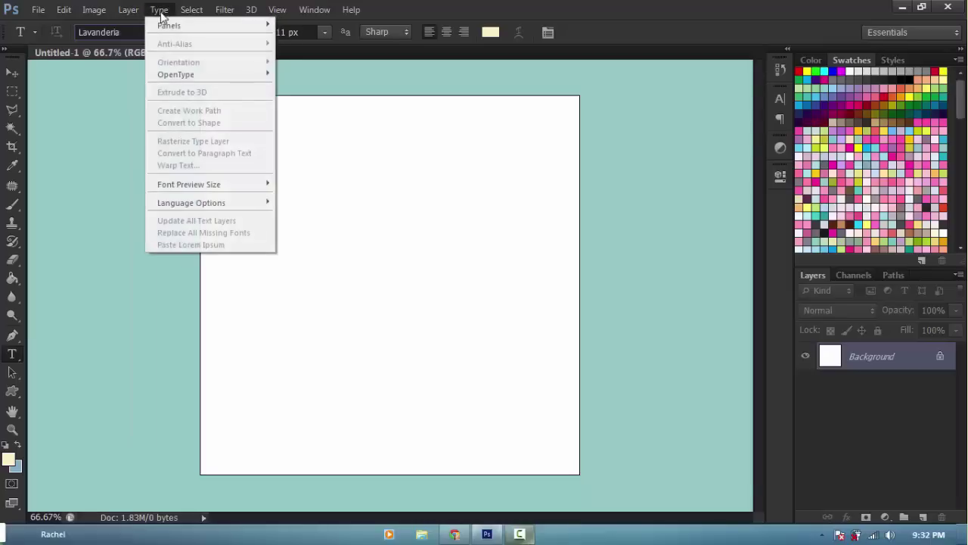
pyautogui.click(164, 12)
pyautogui.click(165, 12)
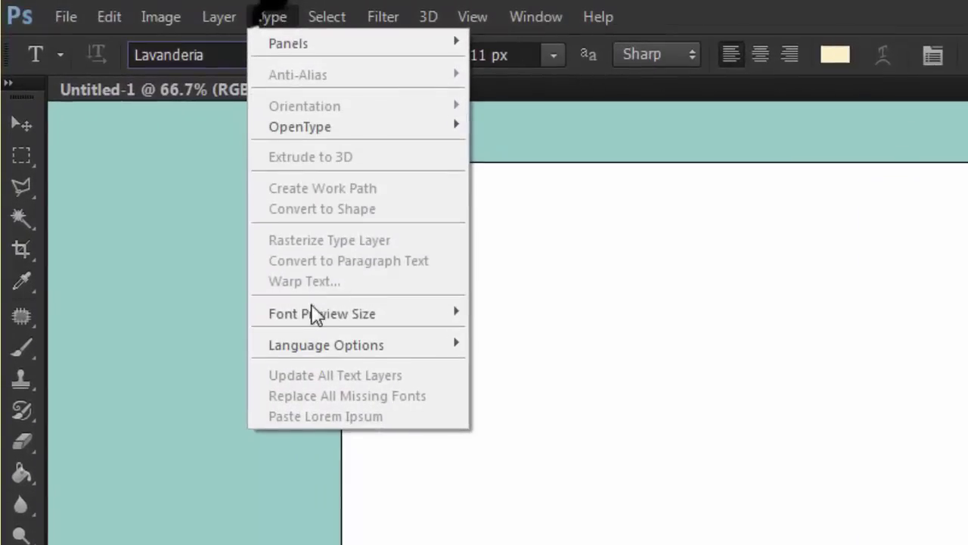
# - Set Font Preview Size to Small and check the font list previews
pyautogui.moveTo(190, 188)
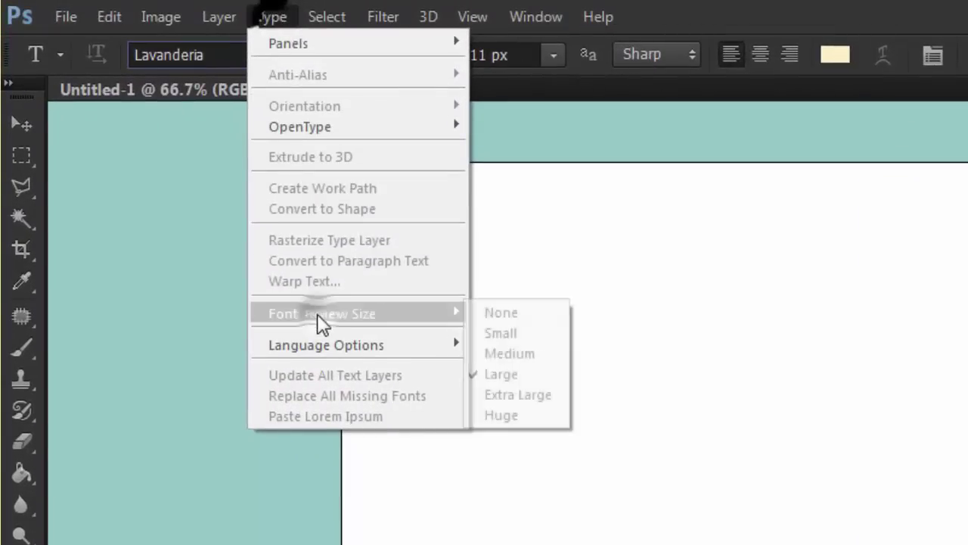
pyautogui.click(511, 334)
pyautogui.click(277, 56)
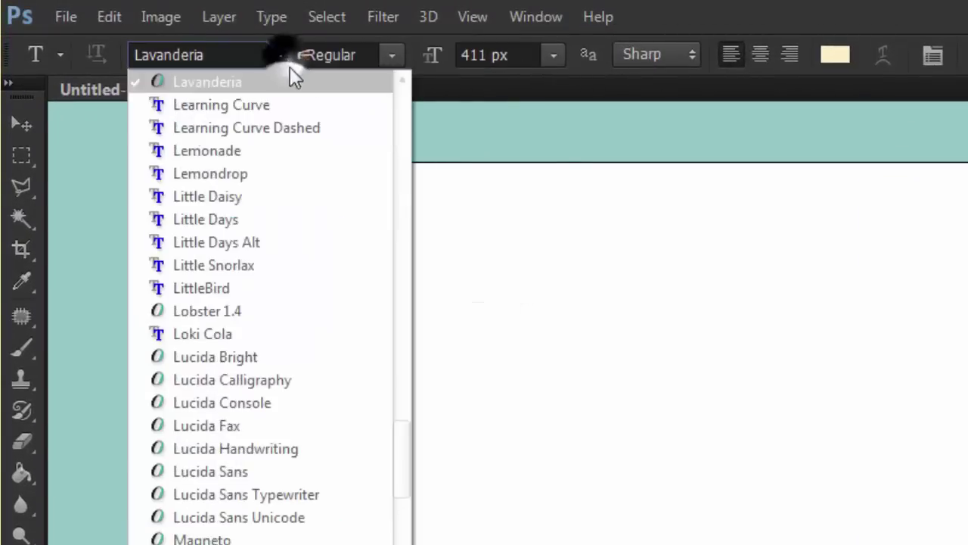
pyautogui.click(273, 24)
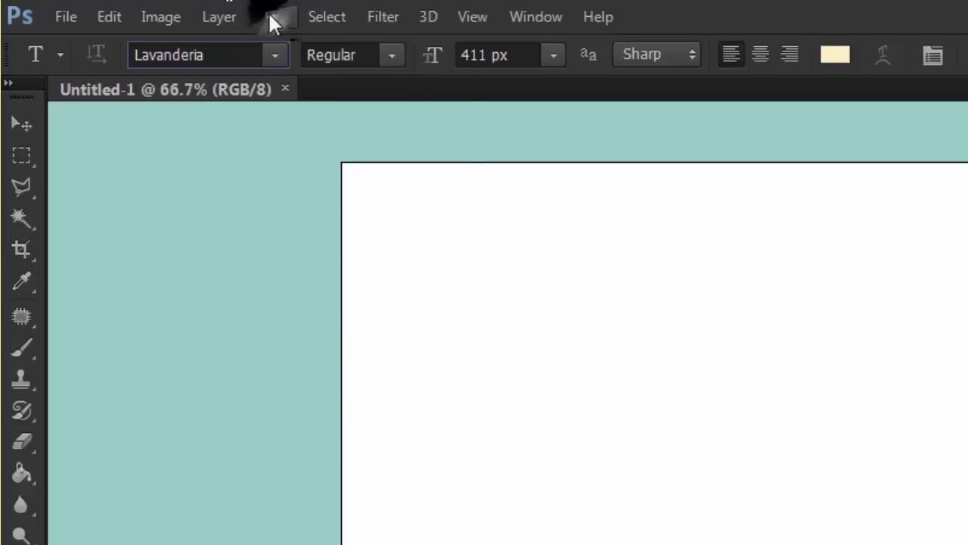
pyautogui.click(271, 20)
pyautogui.moveTo(452, 318)
pyautogui.click(510, 332)
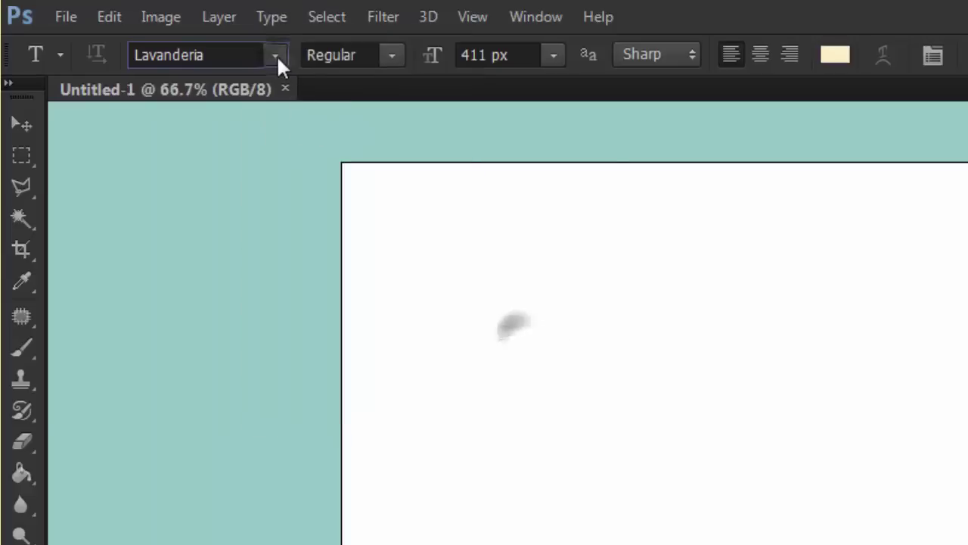
pyautogui.click(277, 56)
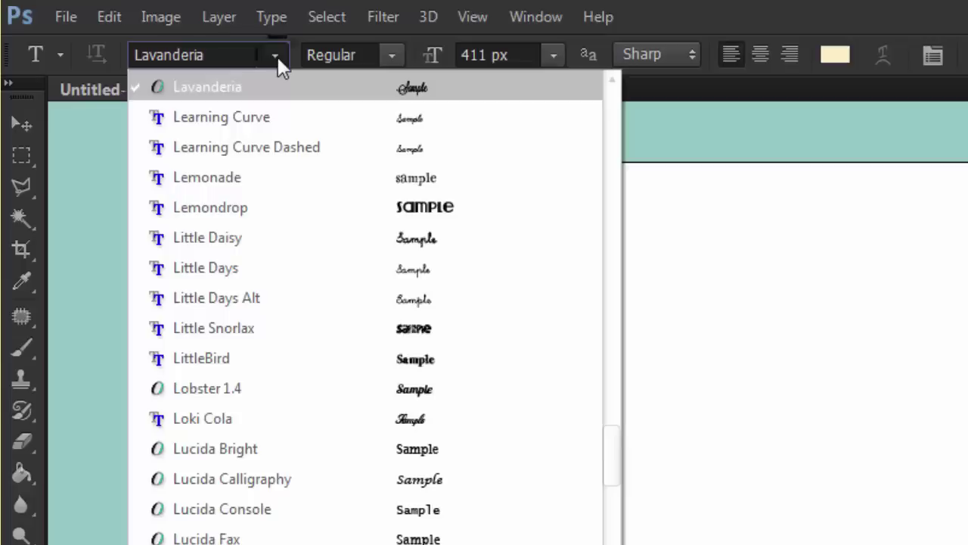
pyautogui.click(277, 56)
pyautogui.click(277, 56)
pyautogui.click(278, 59)
# - Change Font Preview Size to Medium and compare the font list
pyautogui.click(272, 16)
pyautogui.moveTo(396, 313)
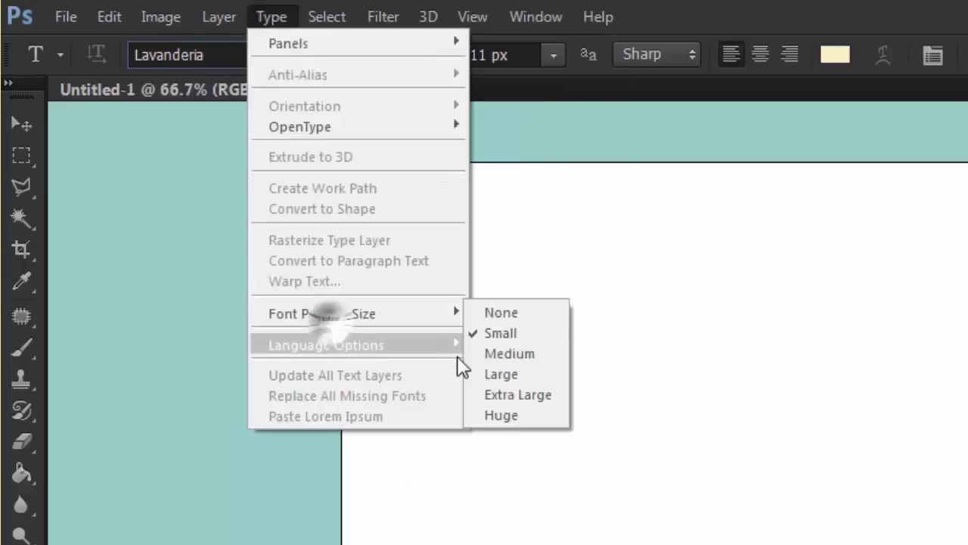
pyautogui.click(516, 353)
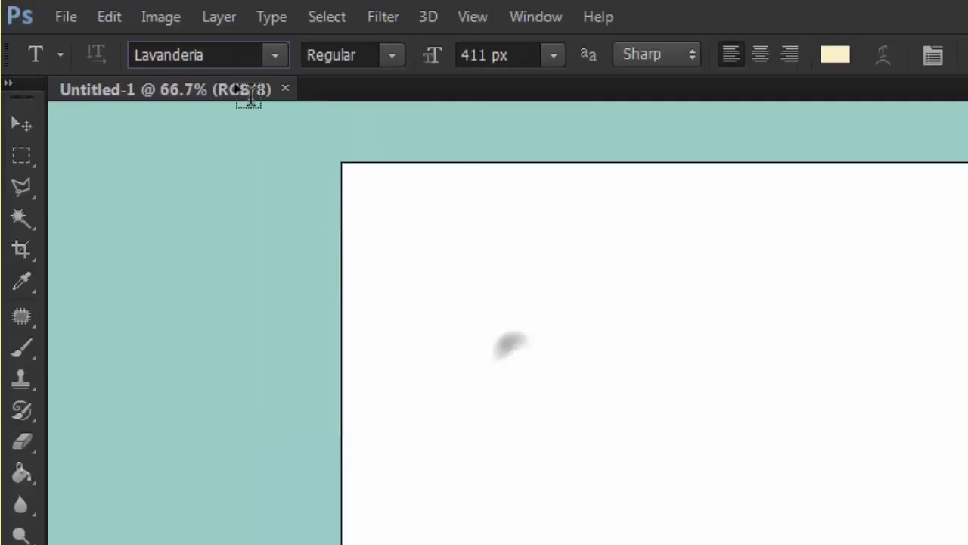
pyautogui.click(282, 55)
pyautogui.click(283, 50)
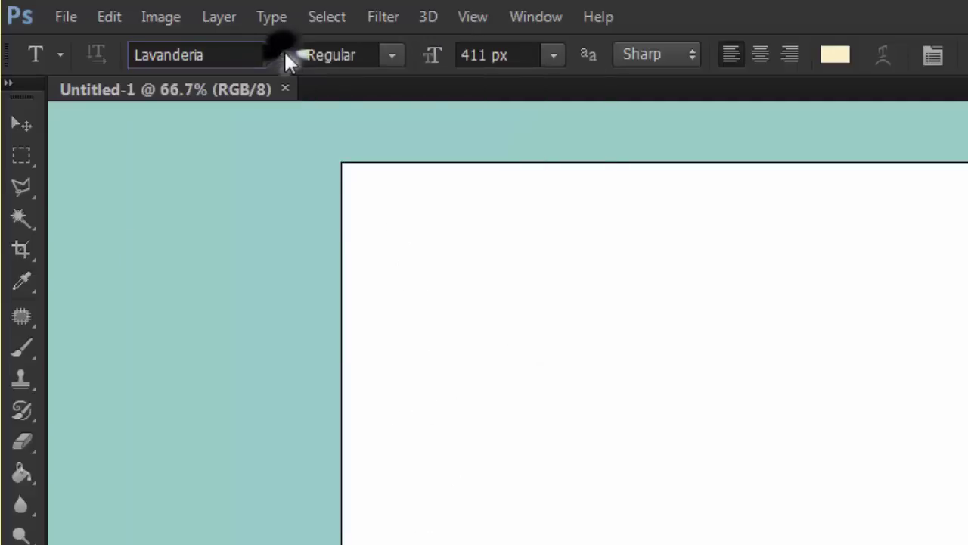
pyautogui.click(284, 50)
pyautogui.click(273, 17)
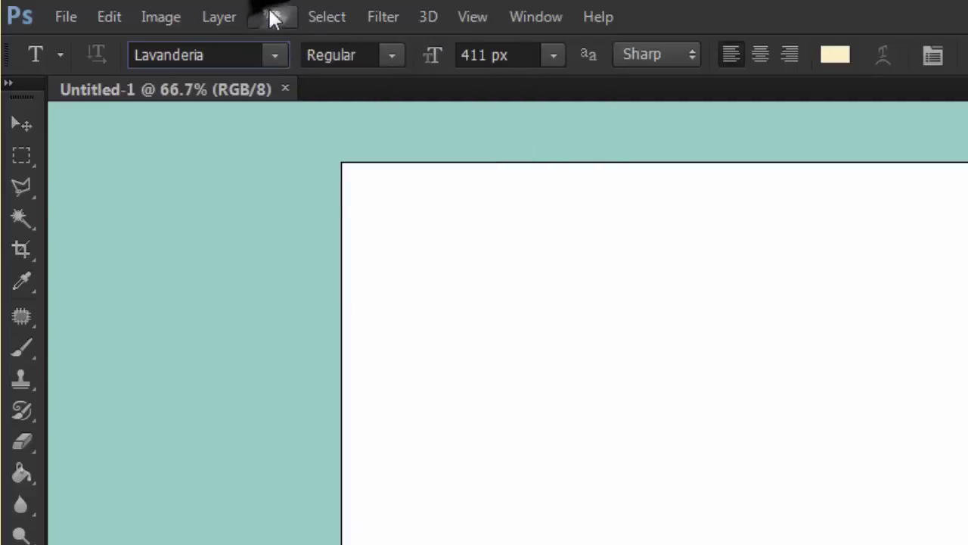
# - Switch Font Preview Size back to Large and view the font list
pyautogui.click(292, 24)
pyautogui.moveTo(446, 322)
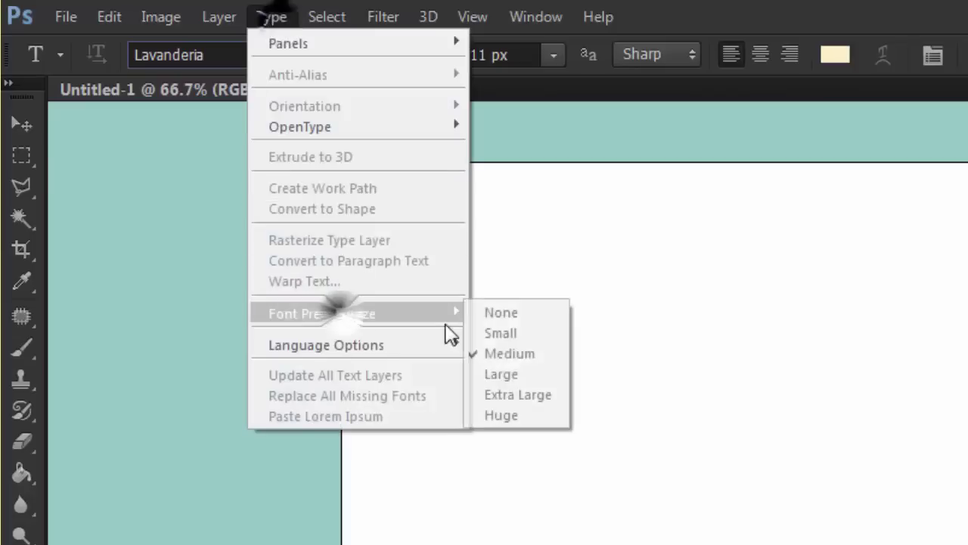
pyautogui.click(536, 370)
pyautogui.click(274, 55)
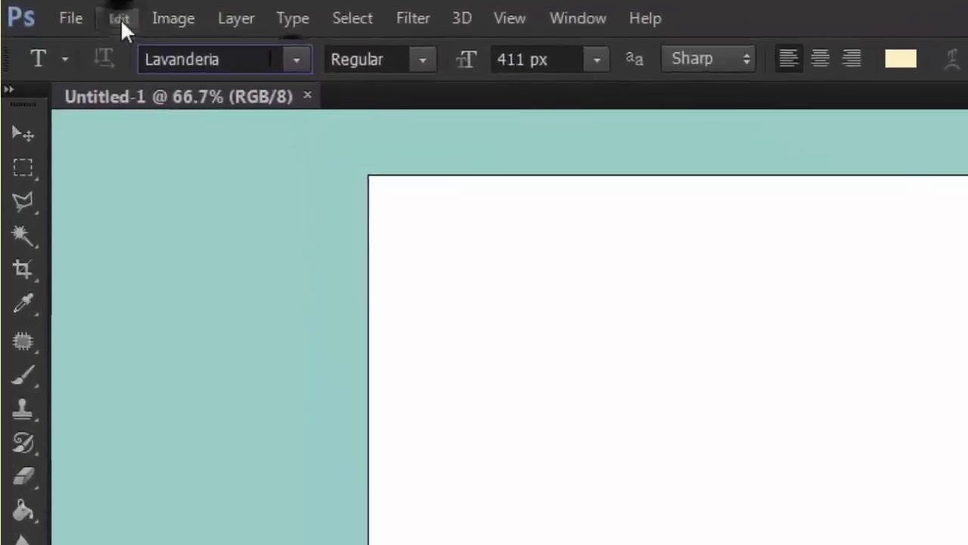
# - Open the General page of Photoshop's Preferences from the Edit menu
pyautogui.click(78, 12)
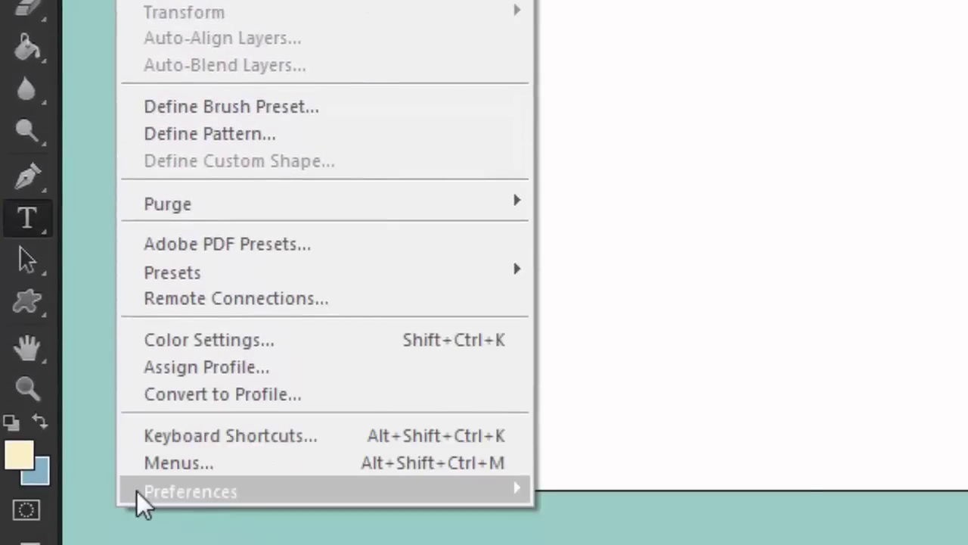
pyautogui.moveTo(168, 496)
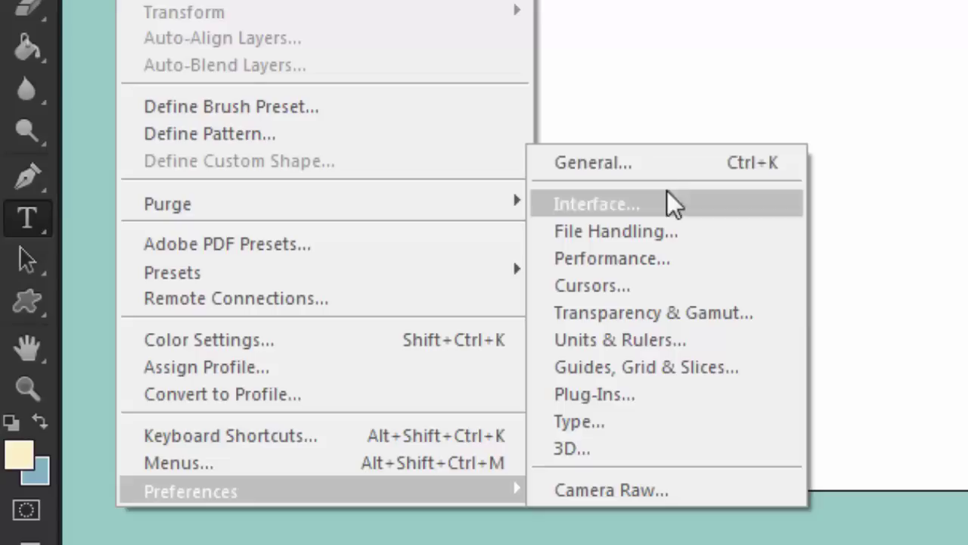
pyautogui.click(675, 165)
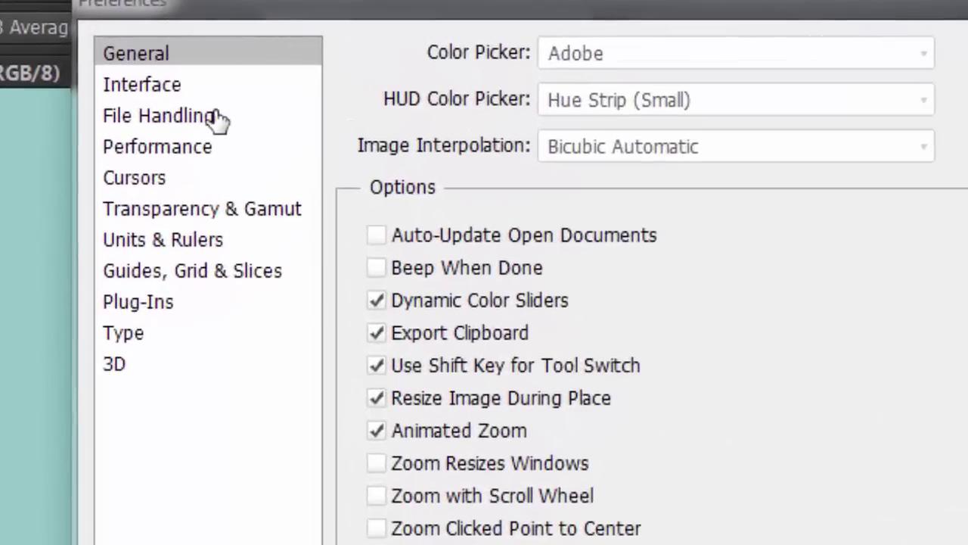
# - Preview the Interface colour themes and return to the darkest theme
pyautogui.click(216, 117)
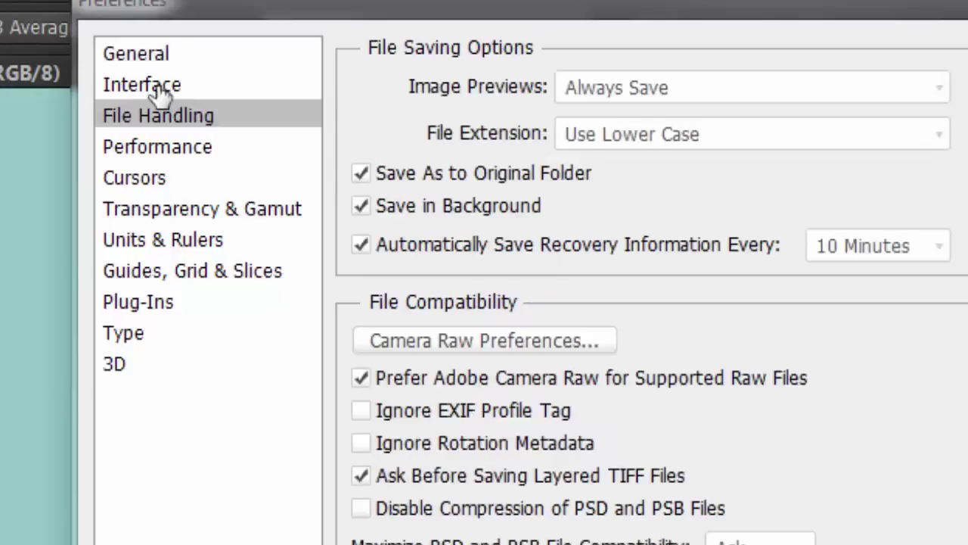
pyautogui.click(155, 86)
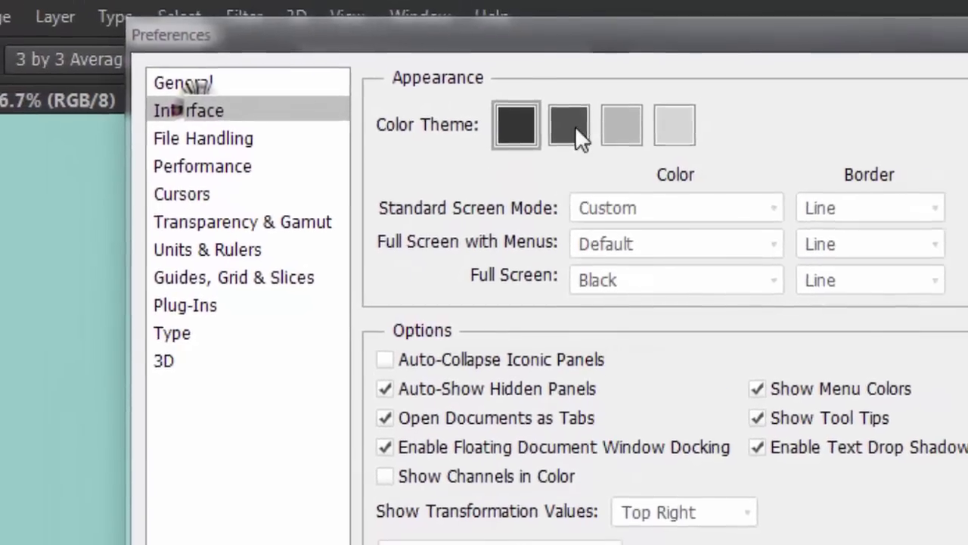
pyautogui.click(566, 101)
pyautogui.click(607, 129)
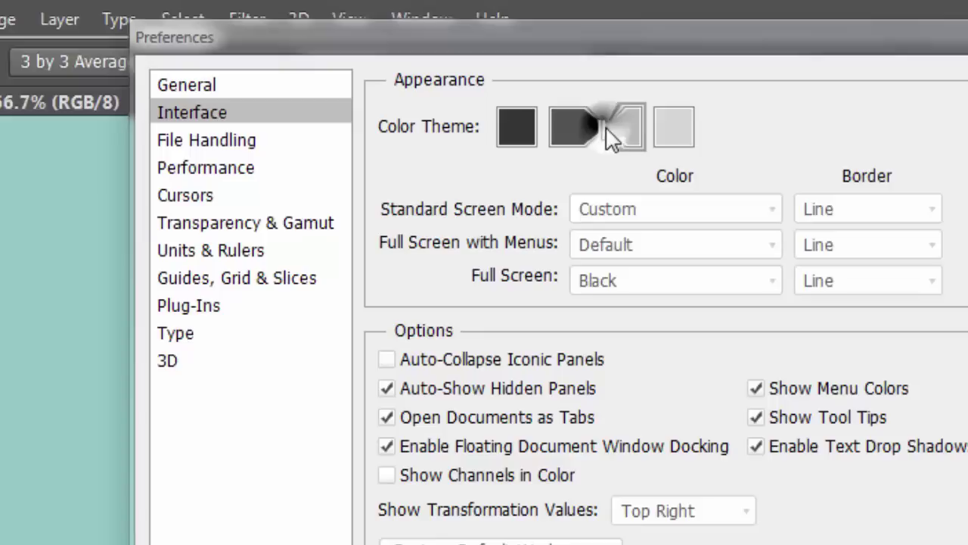
pyautogui.click(675, 127)
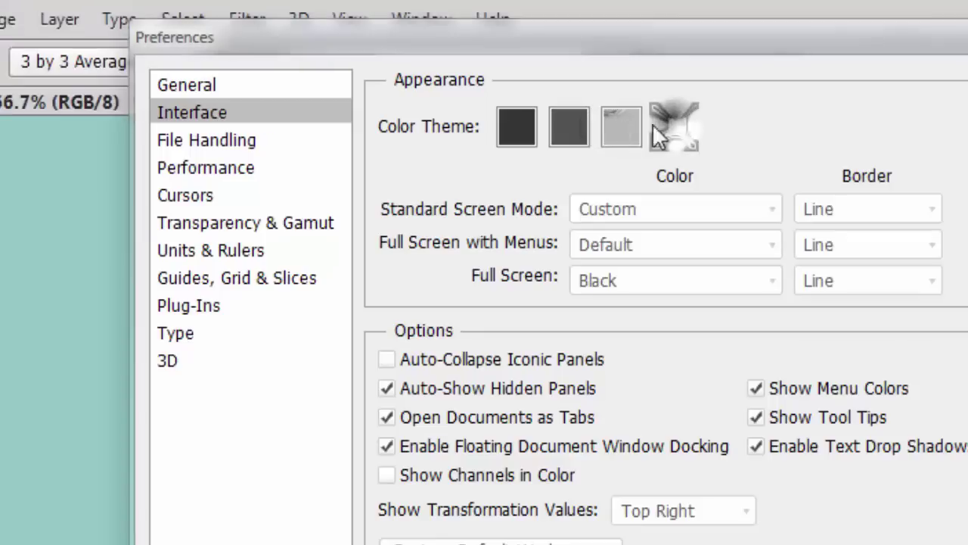
pyautogui.click(512, 121)
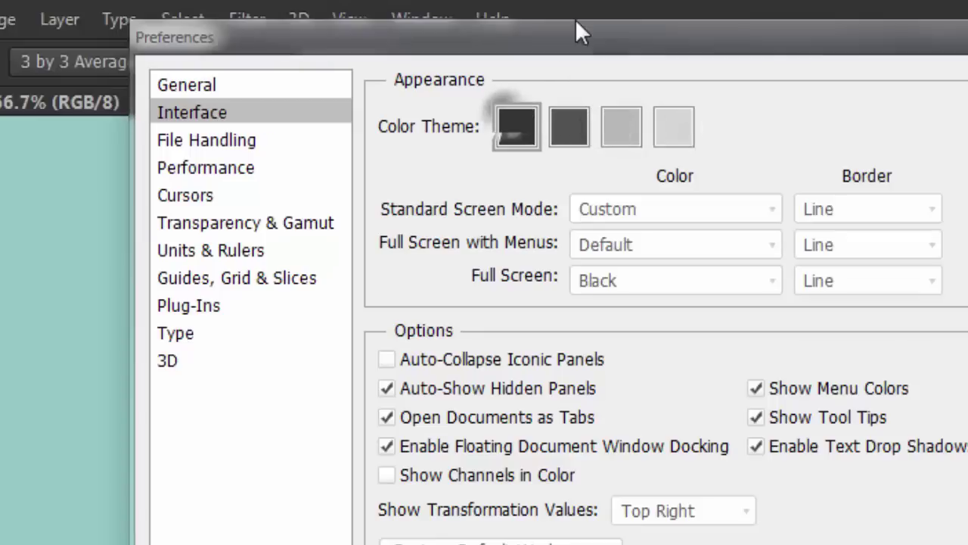
pyautogui.click(674, 129)
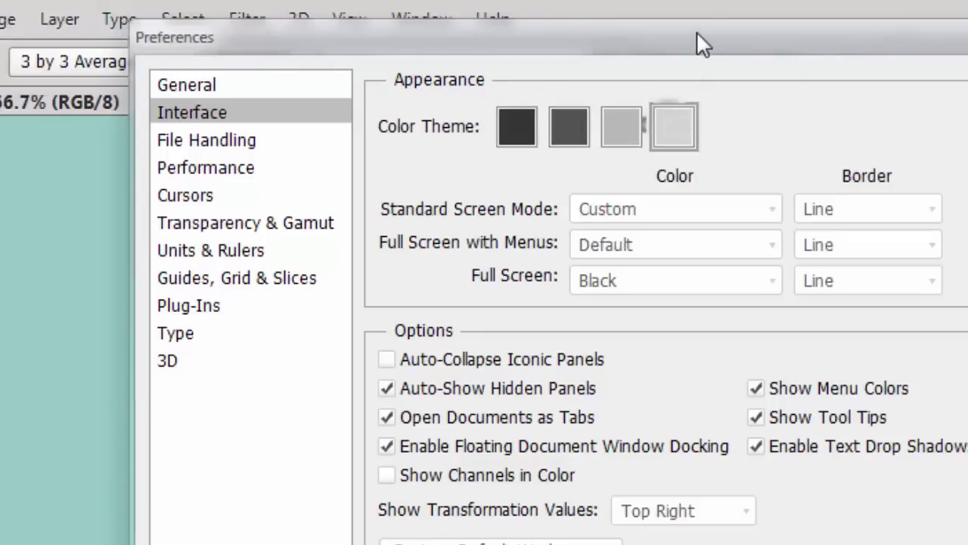
pyautogui.press('Return')
pyautogui.hotkey('ctrl', 'k')
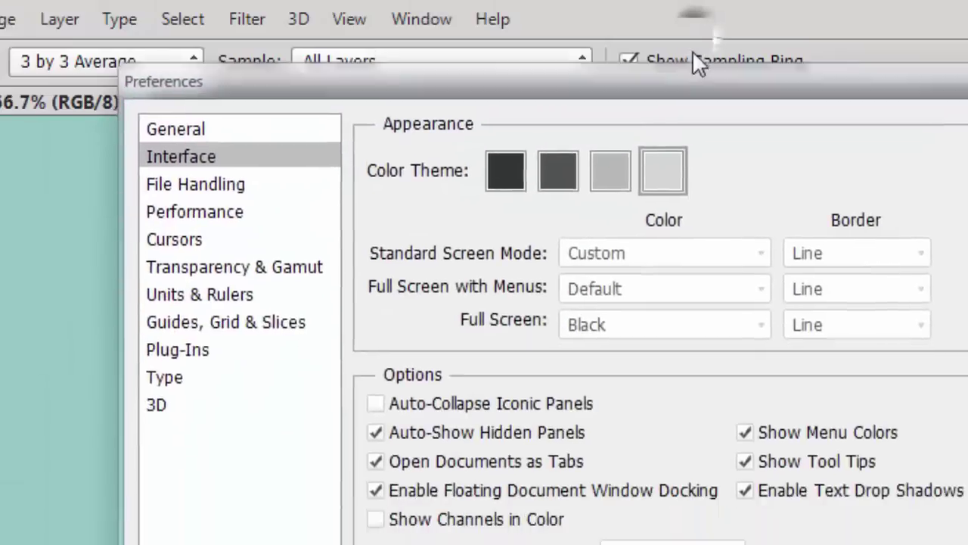
pyautogui.click(522, 125)
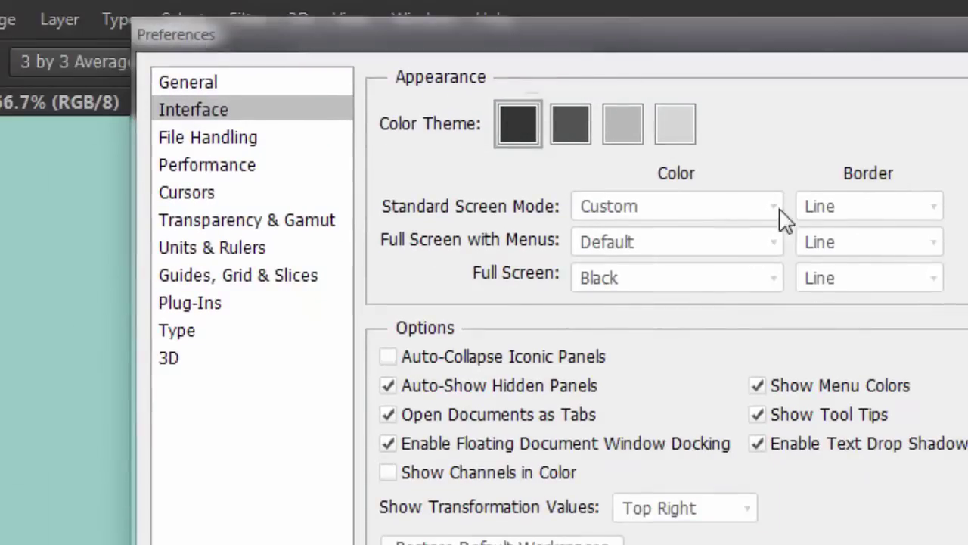
# - Set Standard, Full Screen with Menus and Full Screen background colours to Custom
pyautogui.click(680, 207)
pyautogui.click(956, 371)
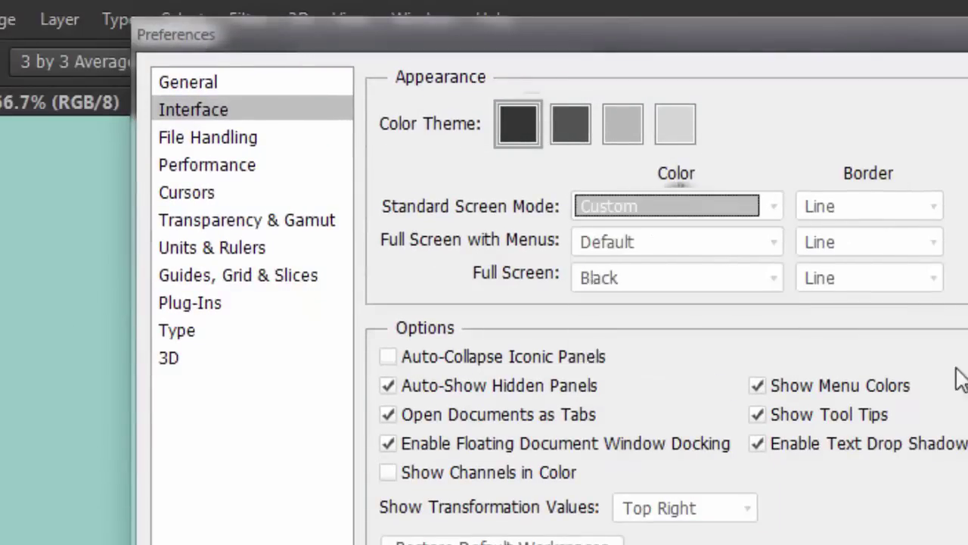
pyautogui.click(625, 249)
pyautogui.click(629, 382)
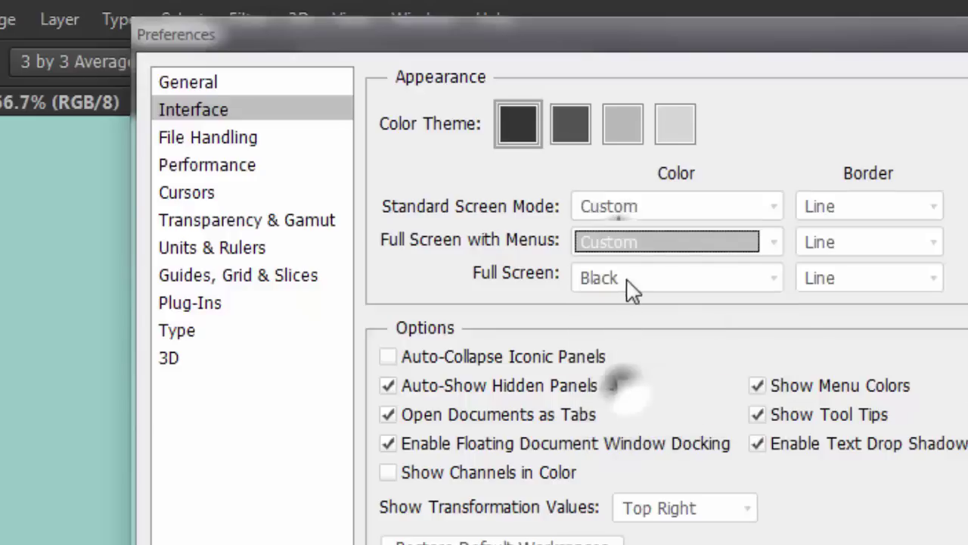
pyautogui.click(633, 282)
pyautogui.click(631, 418)
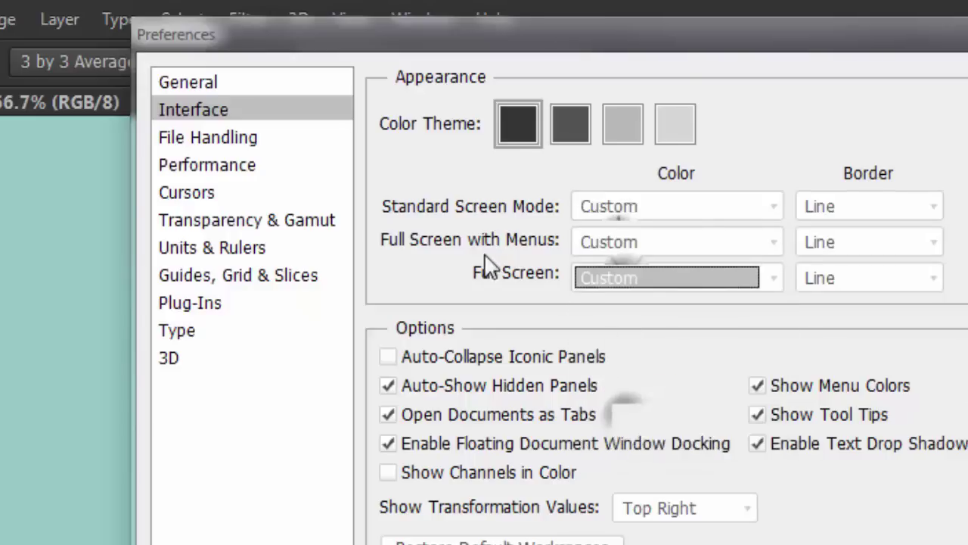
# - Give the Standard Screen Mode border a Drop Shadow and go to Transparency & Gamut
pyautogui.click(878, 216)
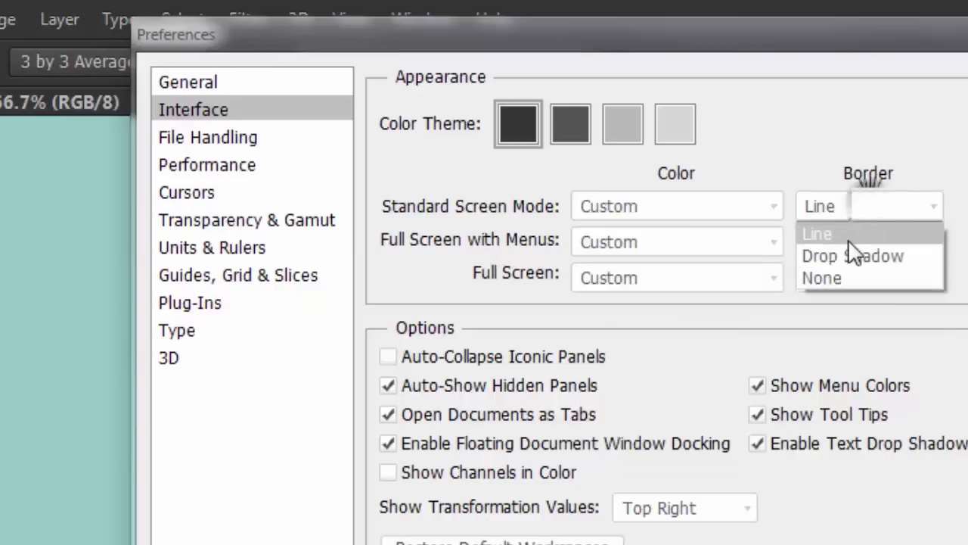
pyautogui.click(858, 255)
pyautogui.click(857, 209)
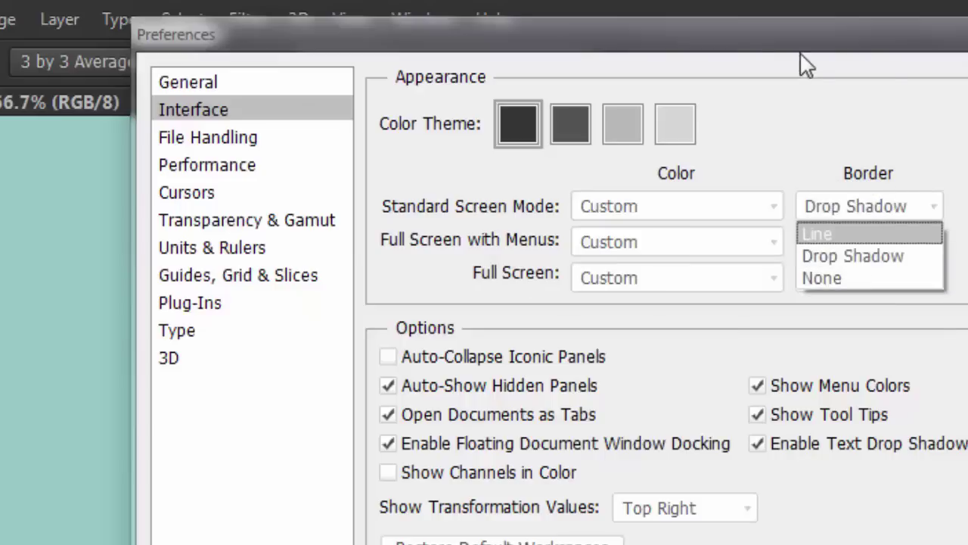
pyautogui.click(791, 34)
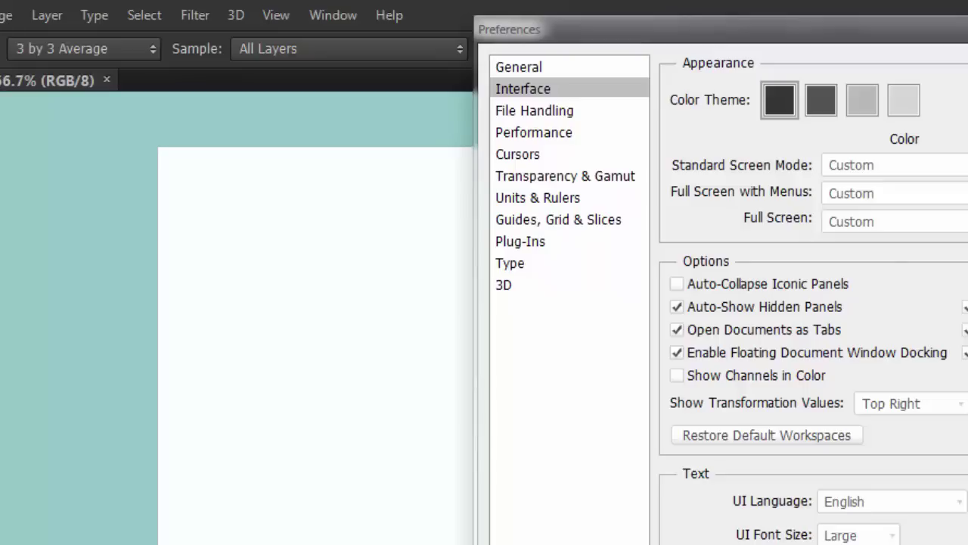
pyautogui.moveTo(967, 34); pyautogui.dragTo(757, 32)
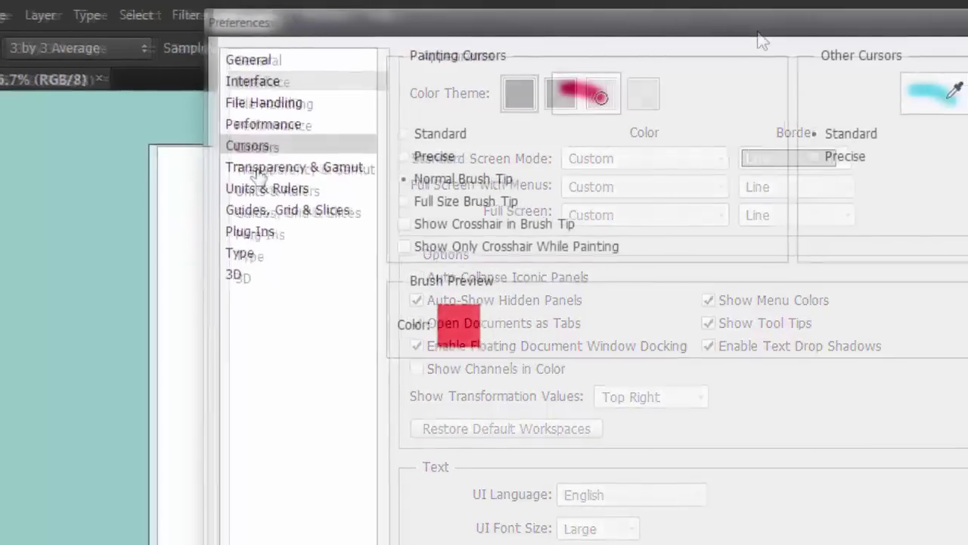
pyautogui.click(265, 170)
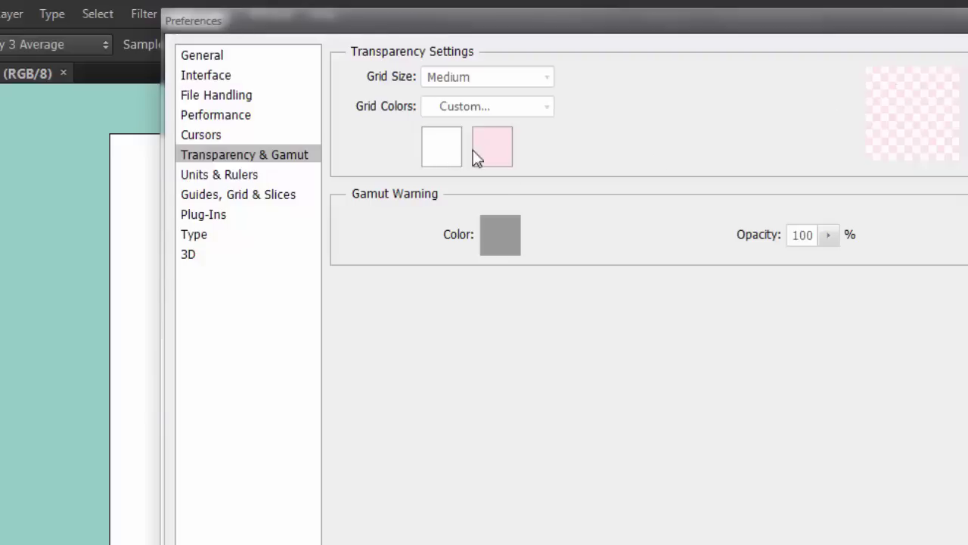
# - Set the second grid colour to pale teal c0e4e2 sampled from the pasteboard, then open Units & Rulers
pyautogui.click(501, 150)
pyautogui.click(76, 250)
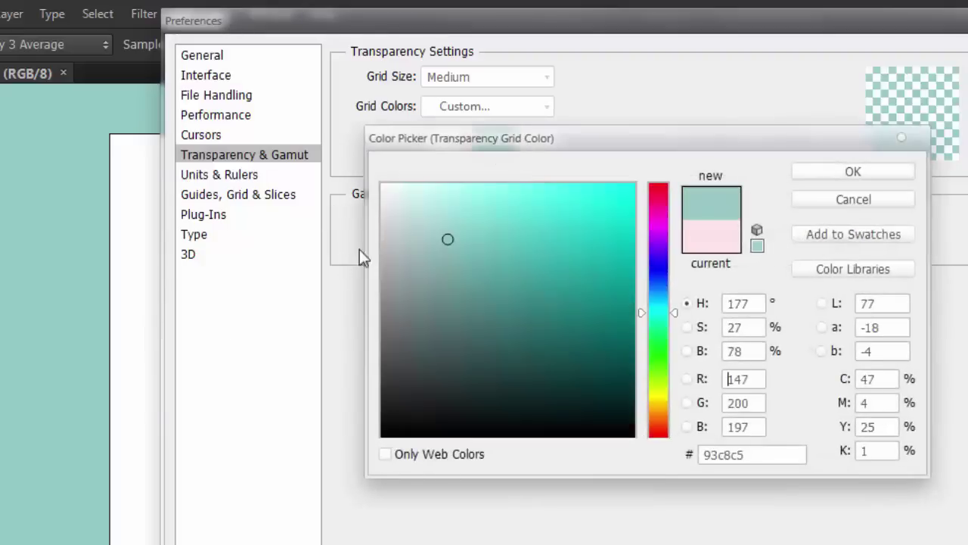
pyautogui.moveTo(434, 205)
pyautogui.mouseDown()
pyautogui.moveTo(419, 184)
pyautogui.moveTo(421, 210)
pyautogui.mouseUp()
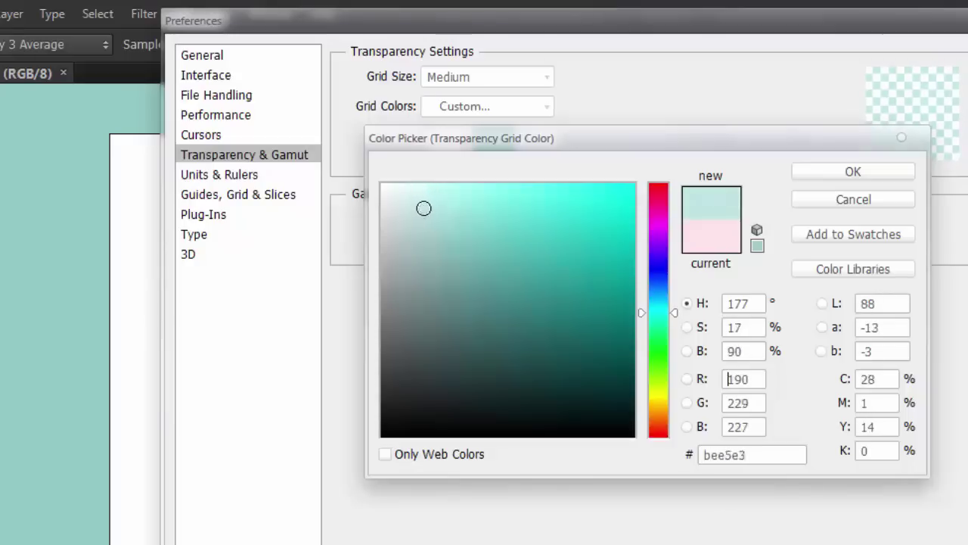
pyautogui.click(877, 172)
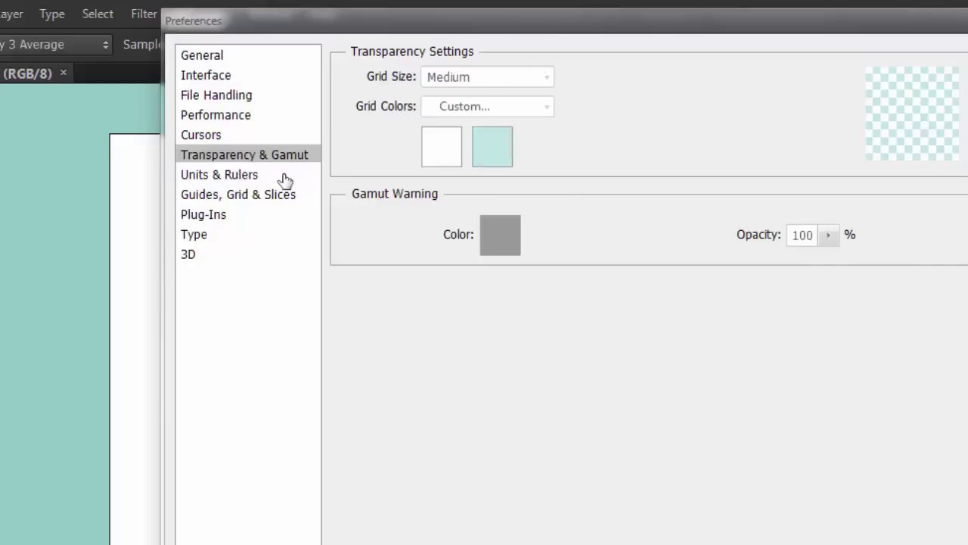
pyautogui.click(261, 176)
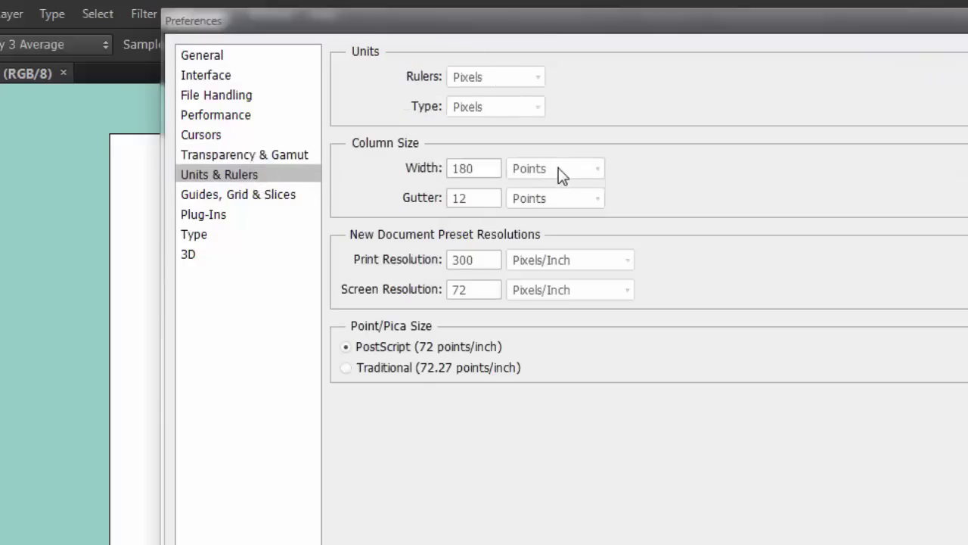
# - Check the Guides, Grid & Slices colours, leaving guides Cyan and grid Custom
pyautogui.click(239, 198)
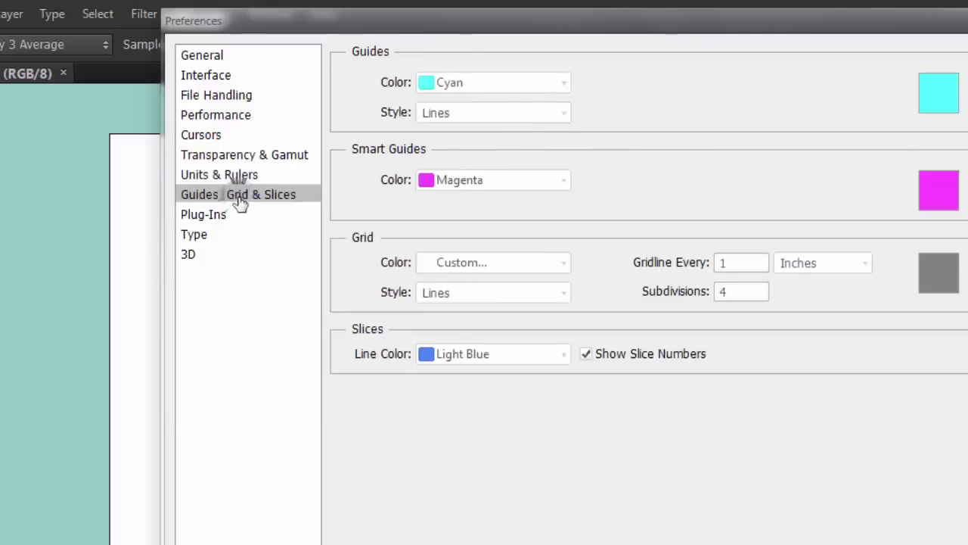
pyautogui.click(241, 218)
pyautogui.click(245, 199)
pyautogui.click(460, 83)
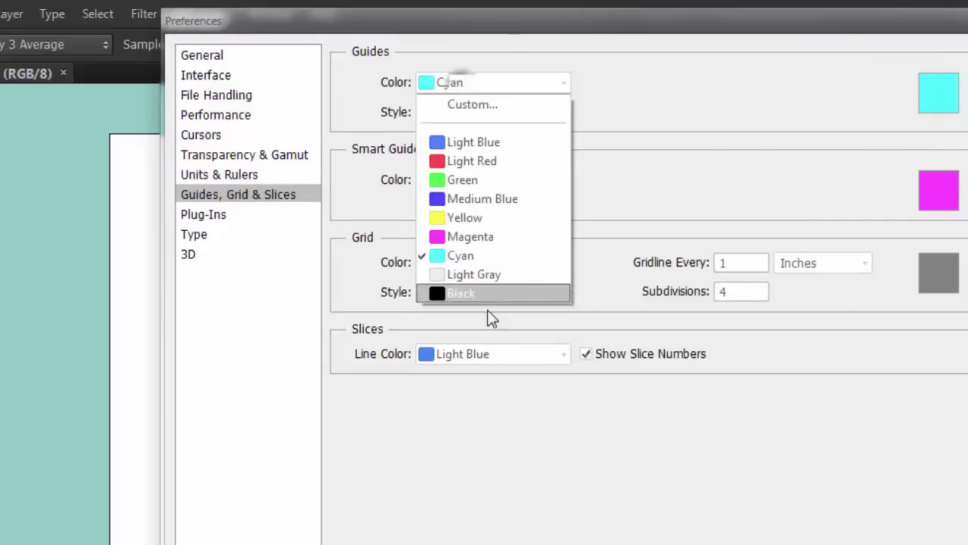
pyautogui.click(697, 101)
pyautogui.click(514, 261)
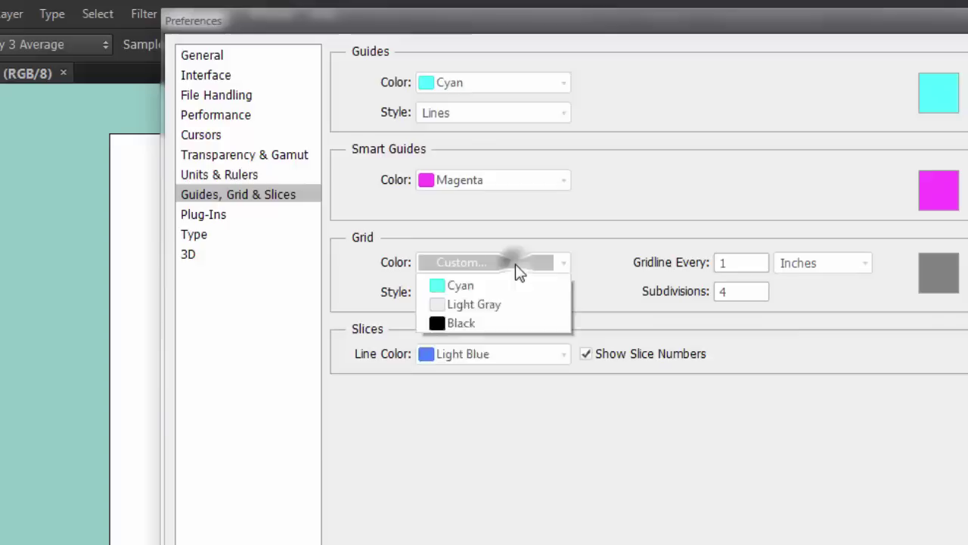
pyautogui.click(770, 138)
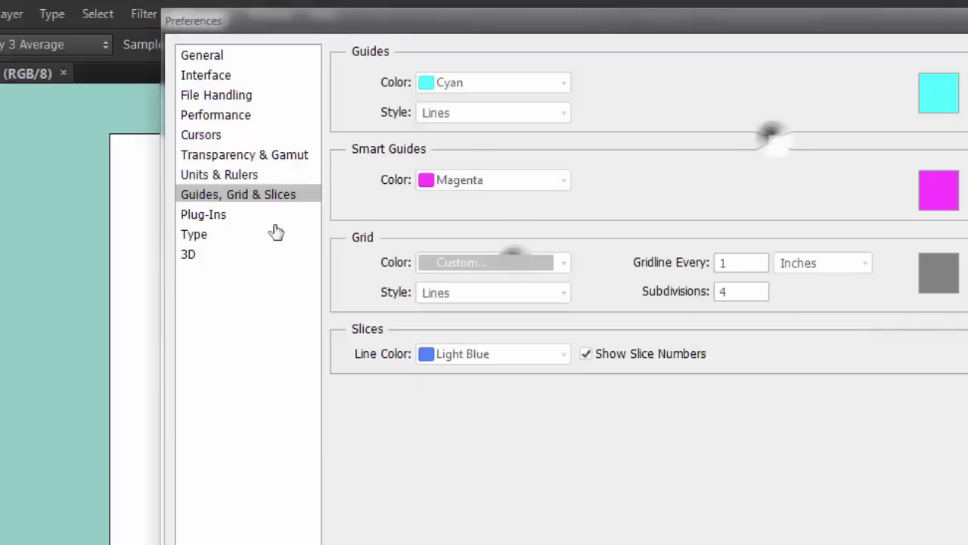
# - Look through the Plug-Ins and Type preferences, ending on the 3D page showing 1015 MB VRAM
pyautogui.click(229, 215)
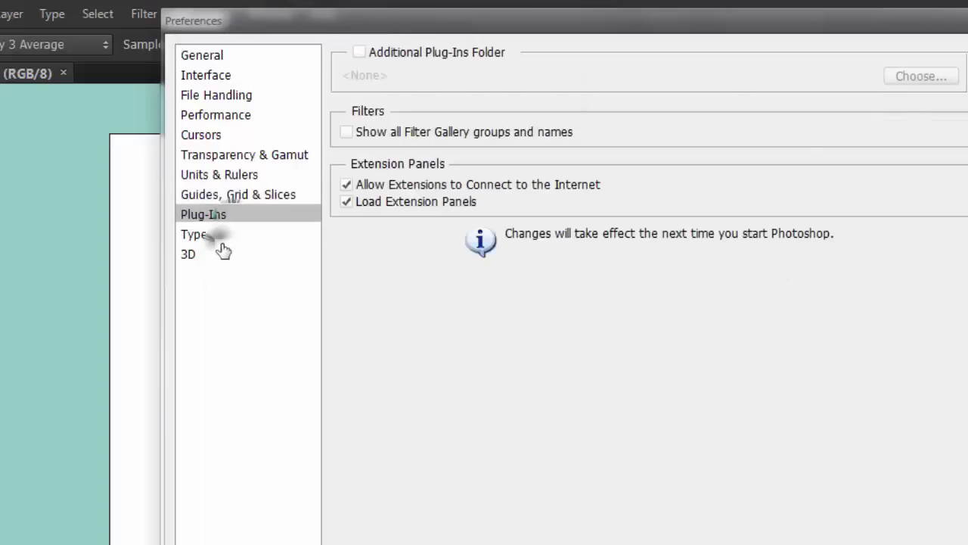
pyautogui.click(223, 251)
pyautogui.click(223, 241)
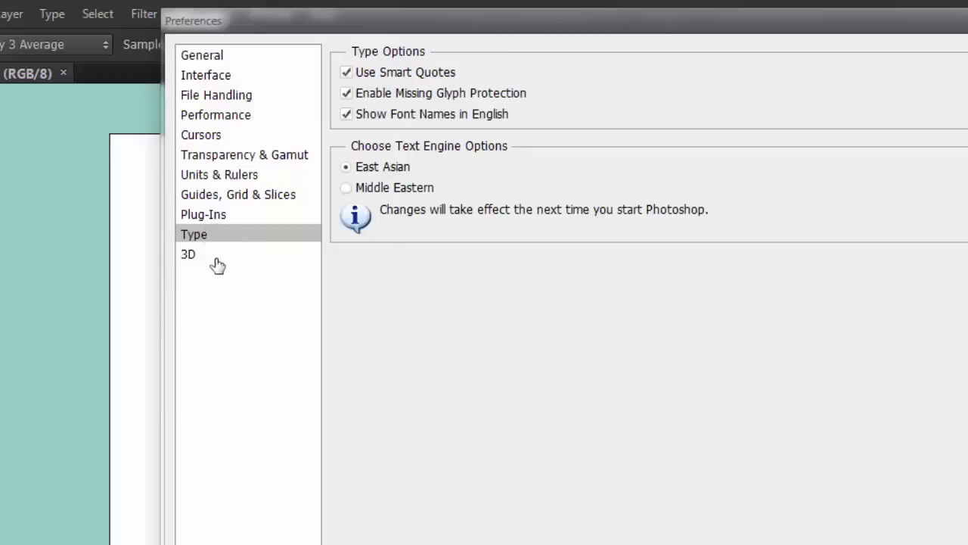
pyautogui.click(215, 259)
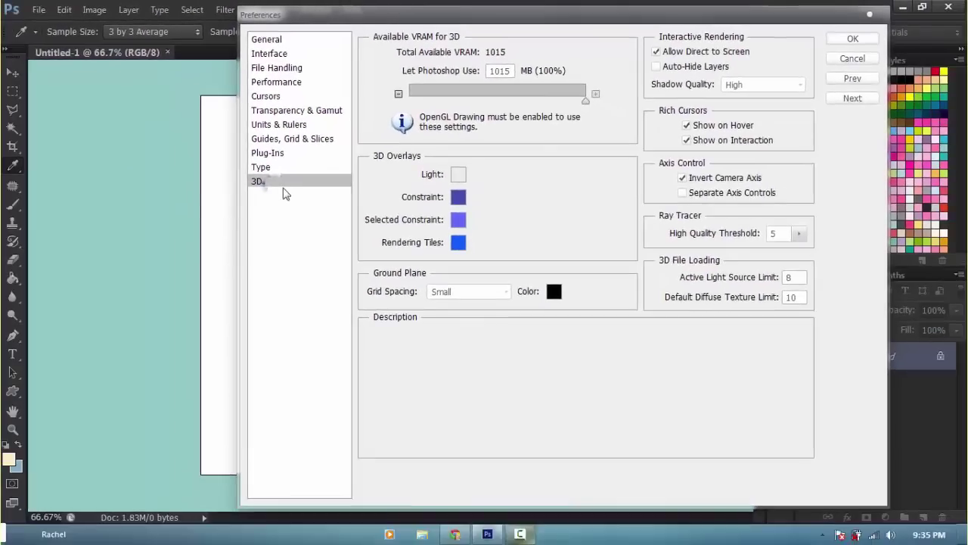
# - Apply the preferences, add an empty Layer 1, and delete the Background layer
pyautogui.click(851, 39)
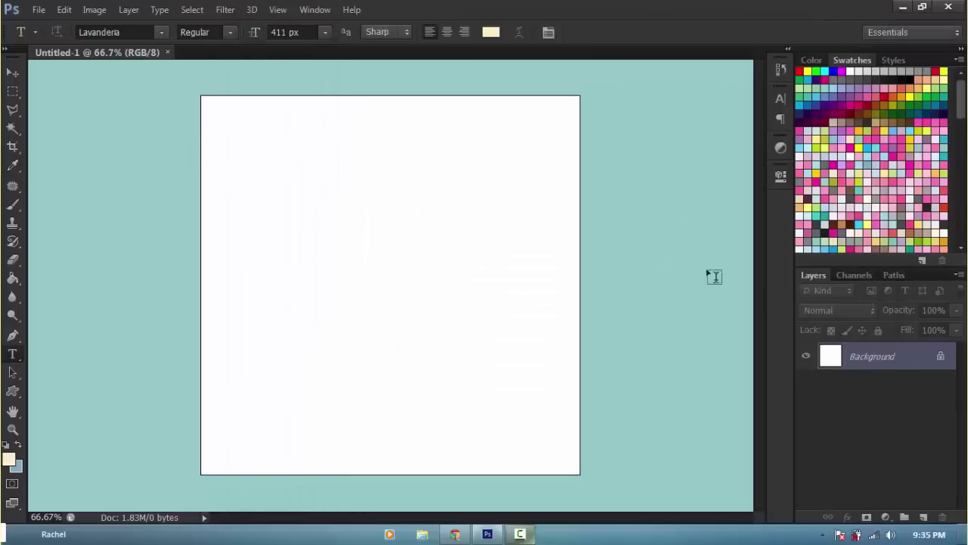
pyautogui.click(925, 517)
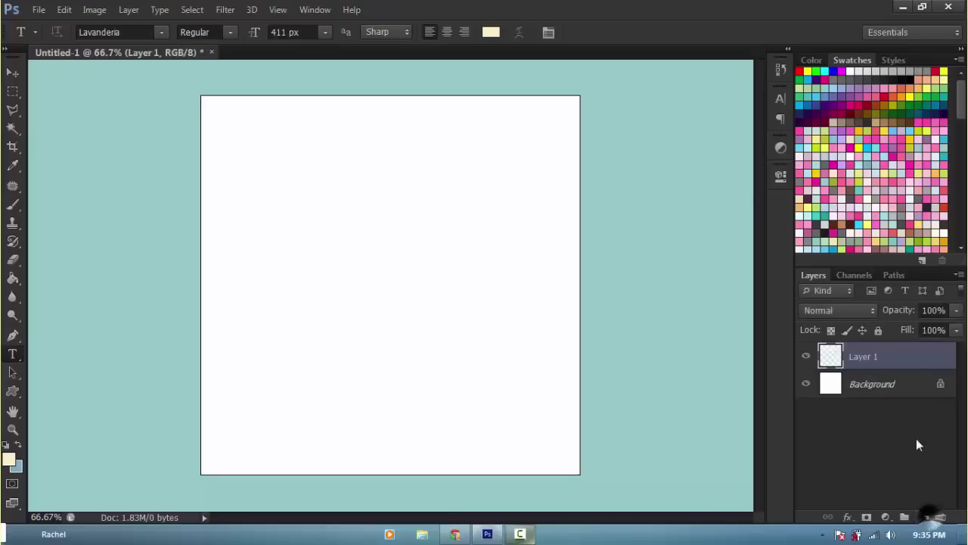
pyautogui.click(913, 387)
pyautogui.press('Delete')
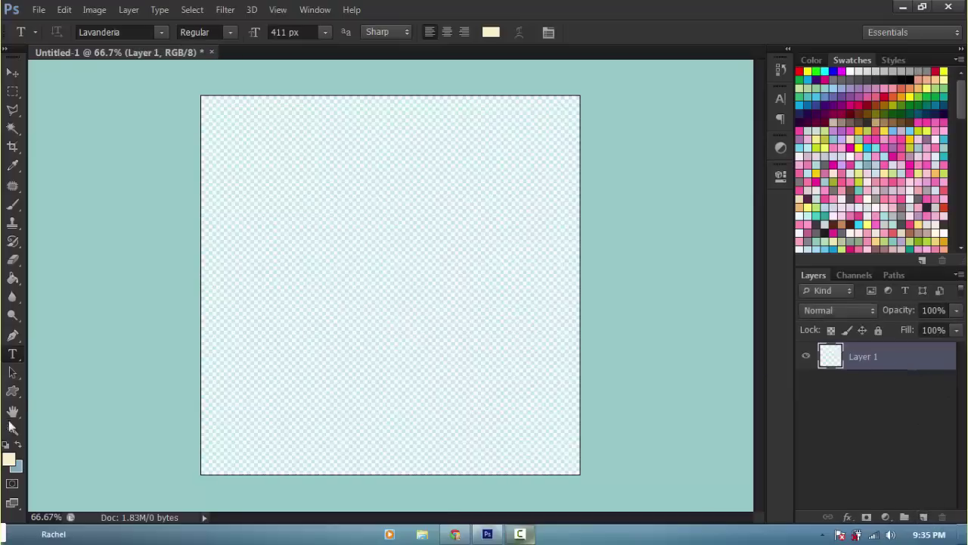
# - Zoom into the teal transparency grid, then switch to the Move tool
pyautogui.click(12, 427)
pyautogui.moveTo(220, 323); pyautogui.dragTo(299, 301)
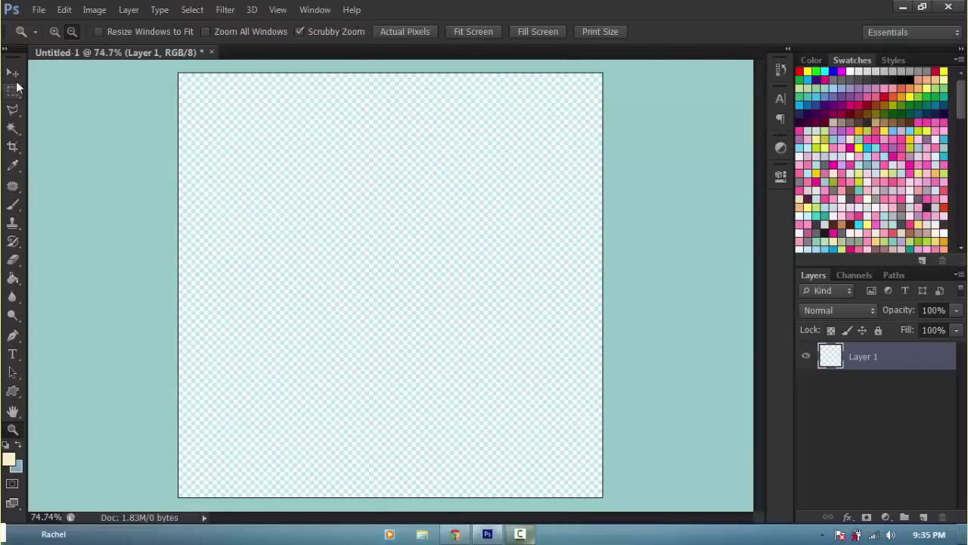
pyautogui.click(13, 74)
pyautogui.click(520, 534)
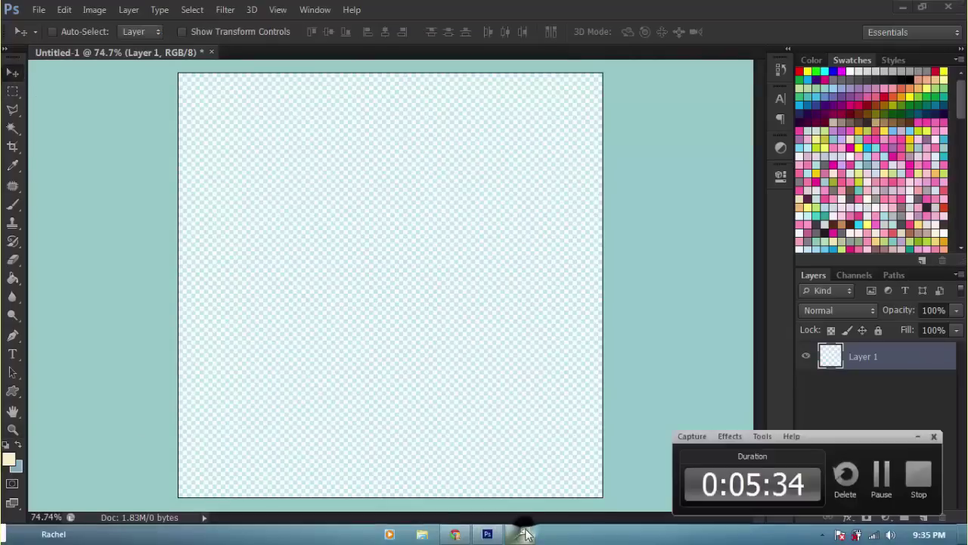